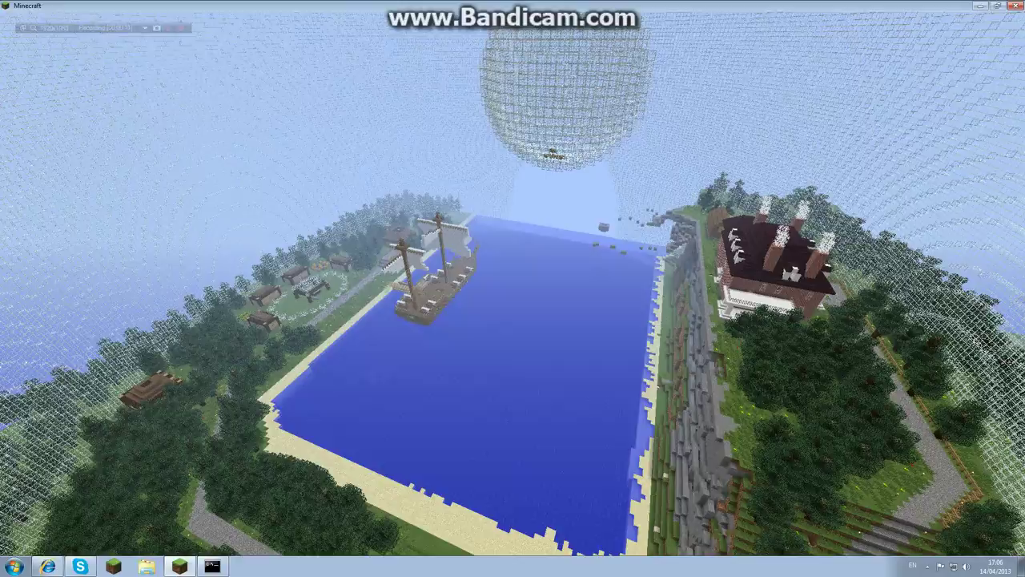
- Fly over the arena's lake and past the sailing ship to survey the map
key("w")
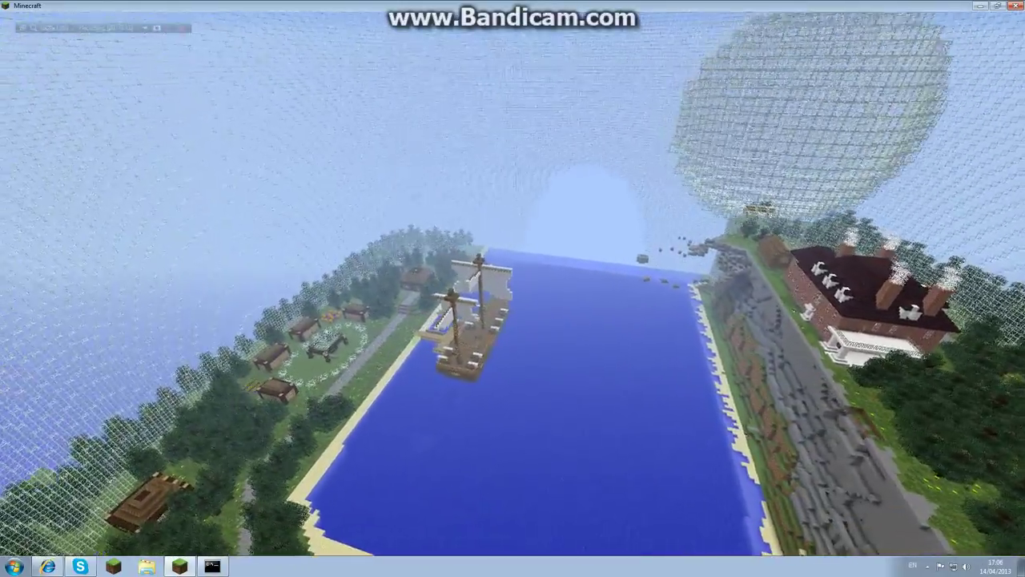
key("a")
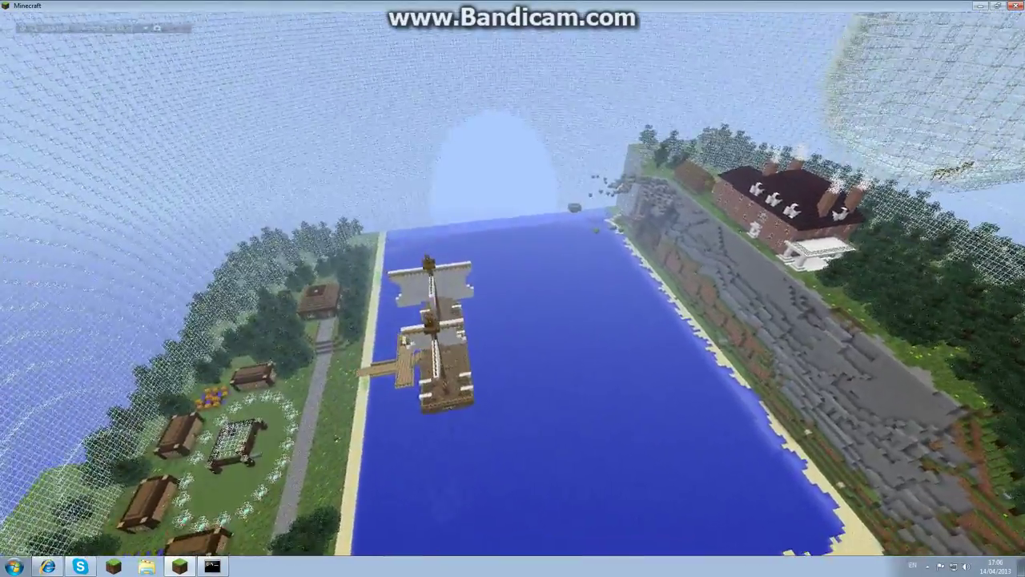
key("w")
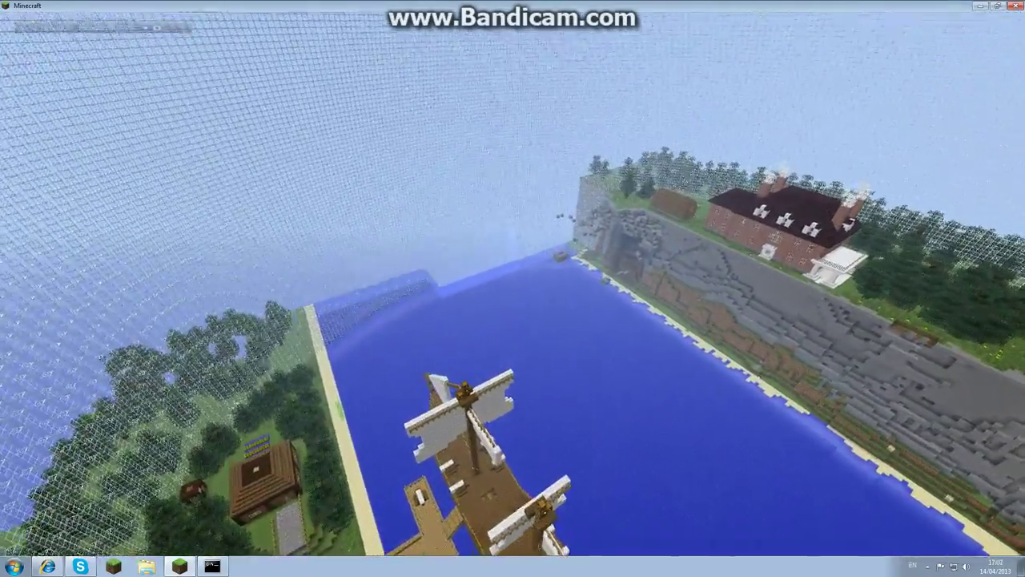
key("w")
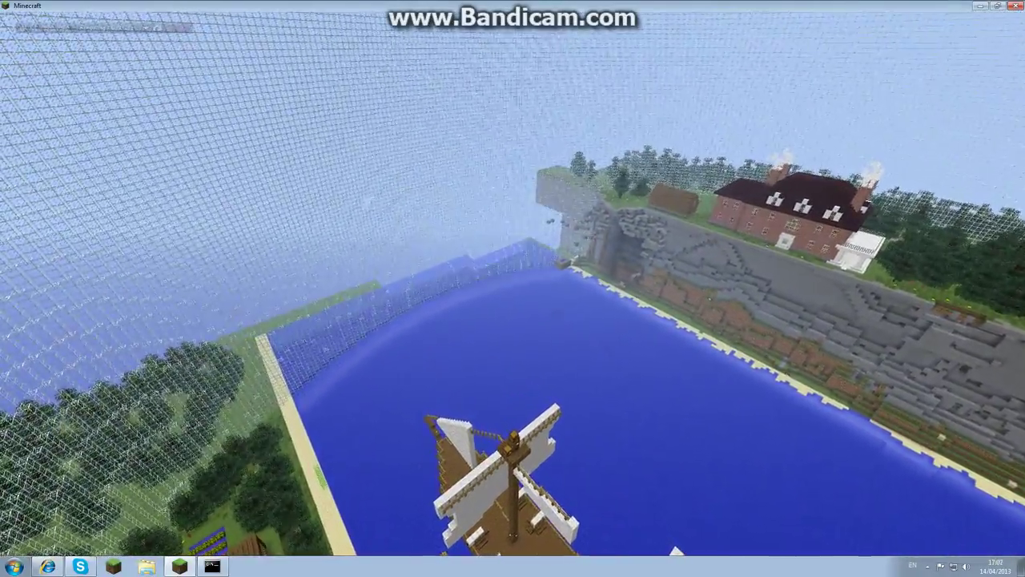
key("w")
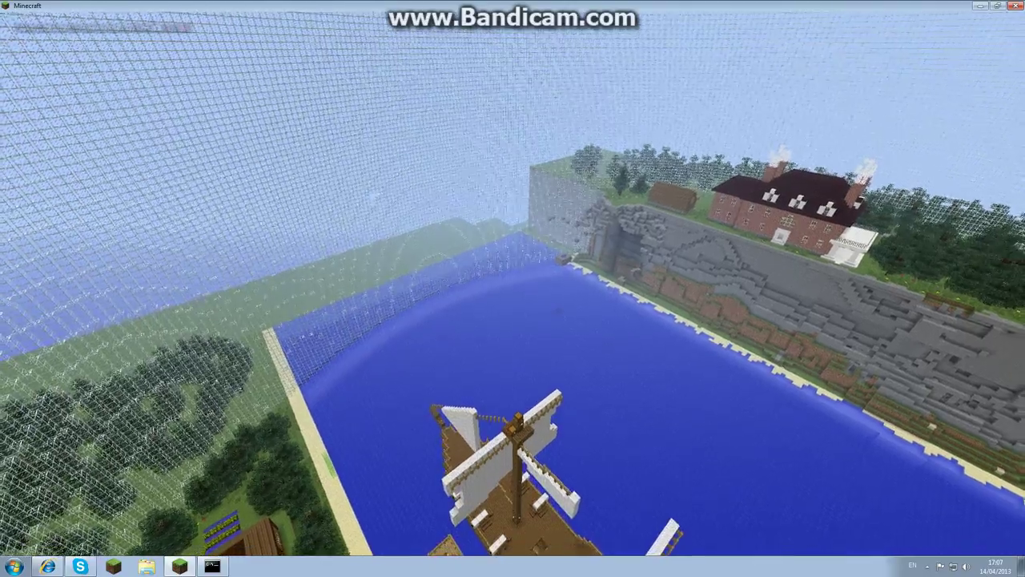
- Teleport to the server lobby with /spawn, restore the HUD and approach the emerald stairs
key("slash")
type("spawn")
key("Return")
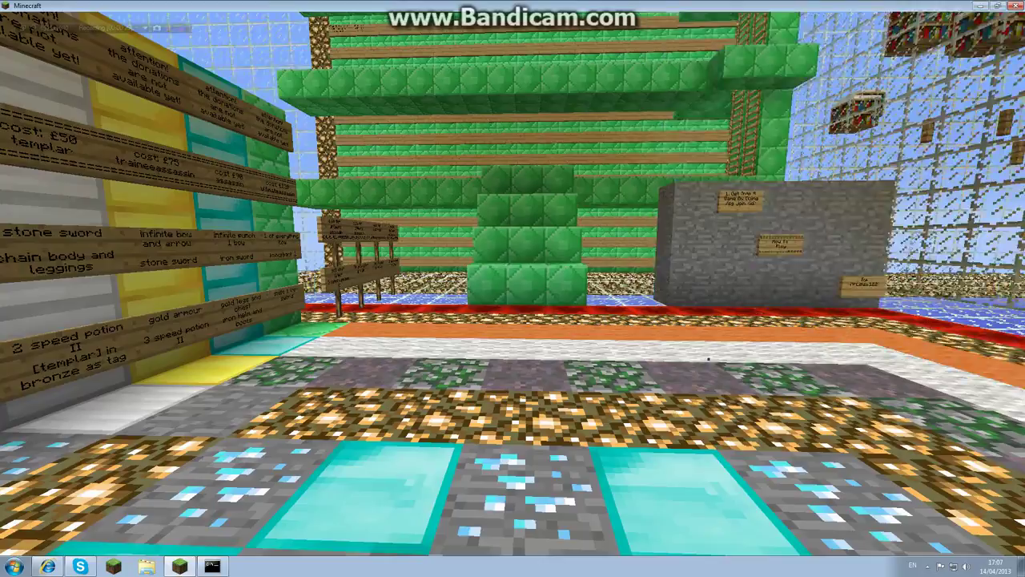
key("F1")
key("w")
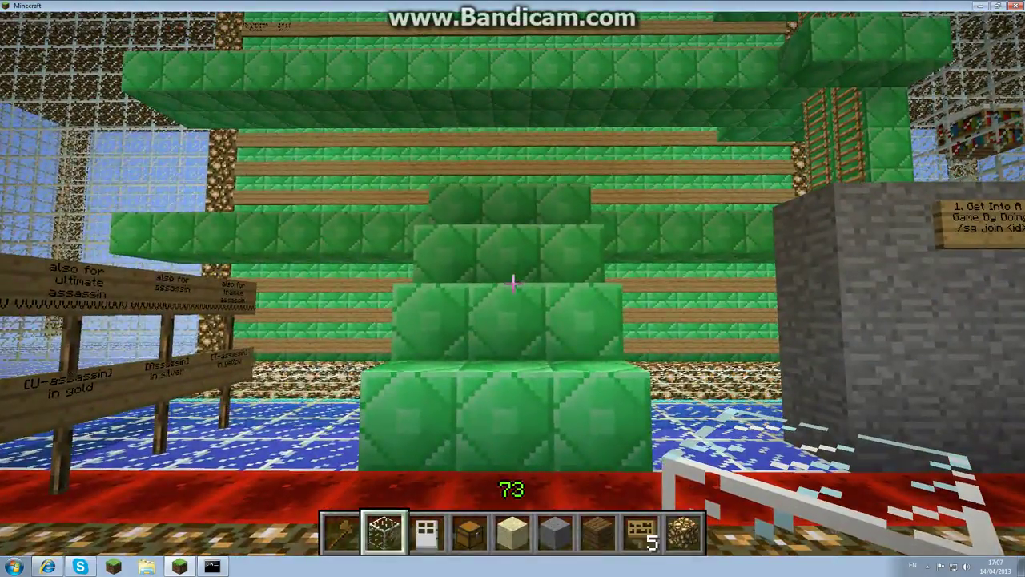
- Remove operator status from the own player account with the /deop command
key("slash")
type("de")
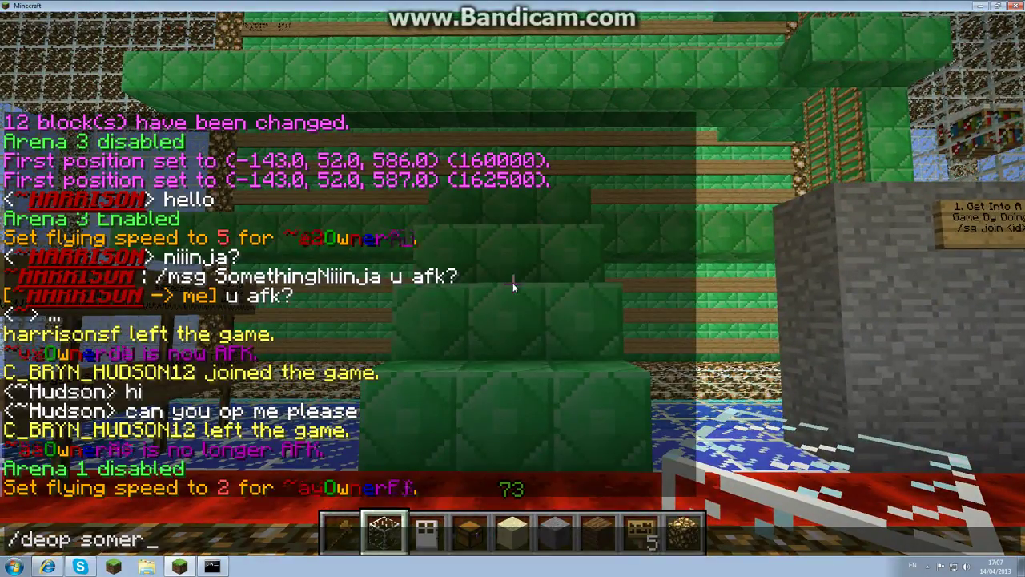
type("op some")
key("Tab")
key("Return")
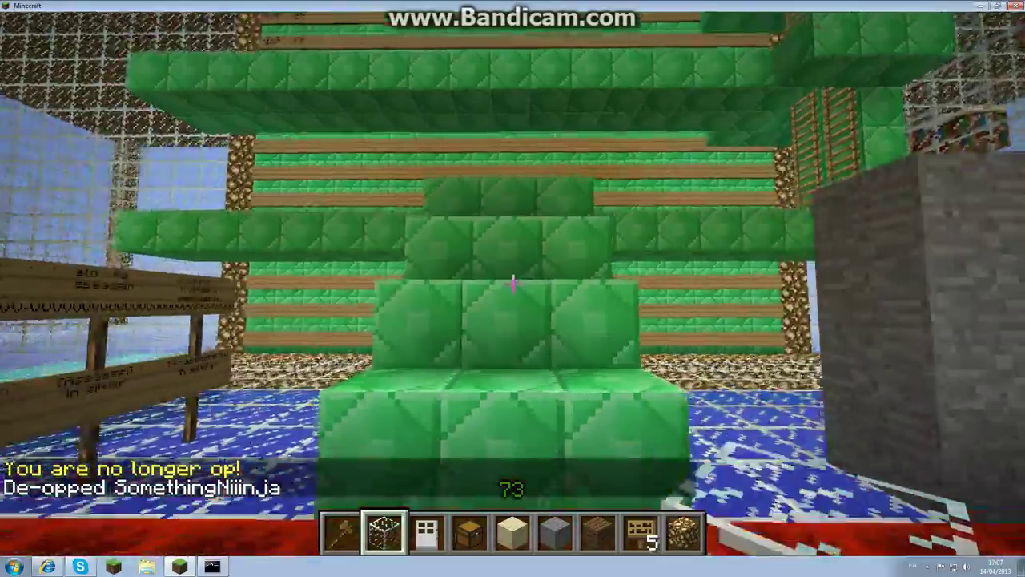
- Climb the emerald stairs and ladders to the upper walkway and go to the SurvivalGames arena signs at its far end
key("w")
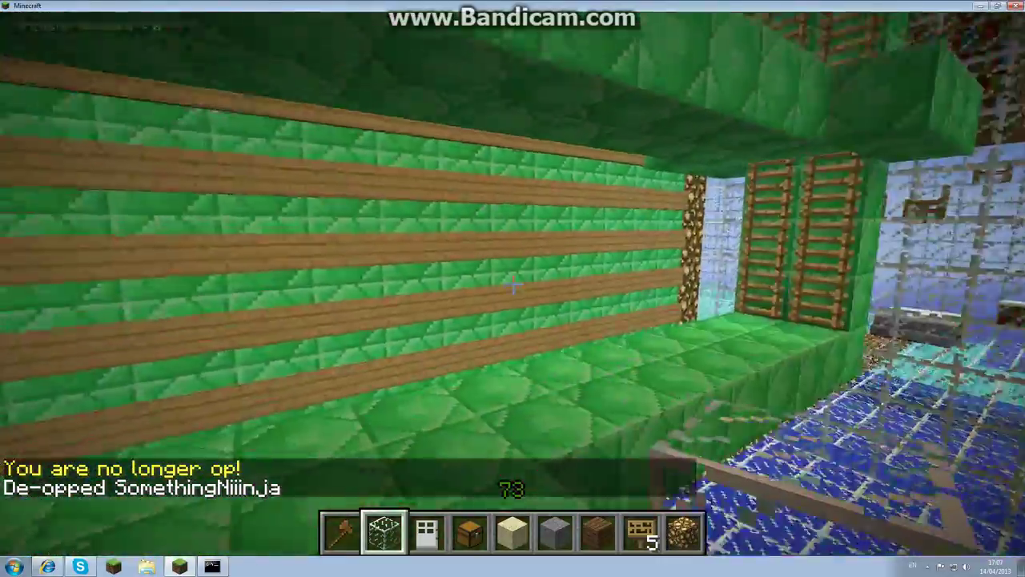
key("w")
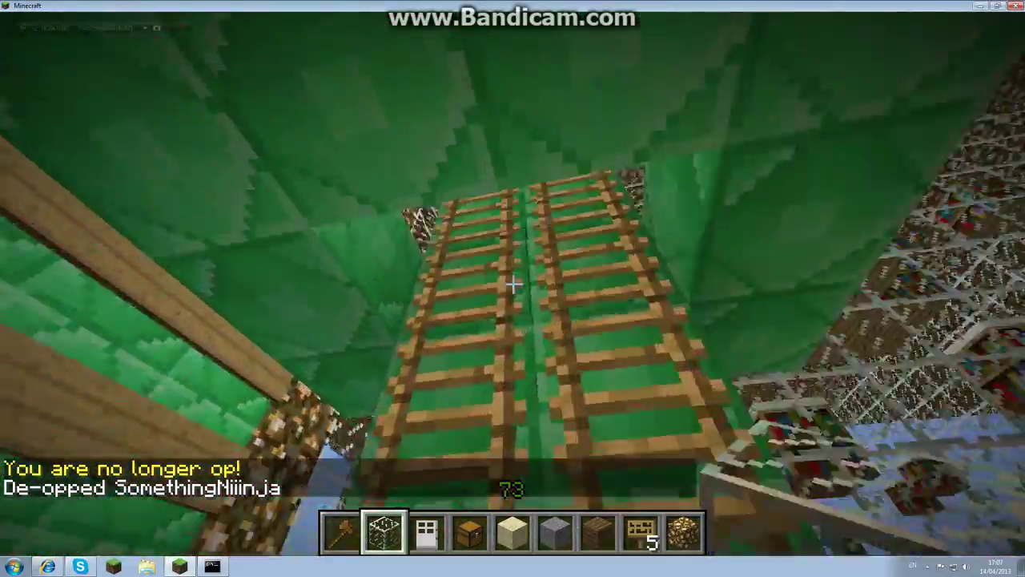
key("w")
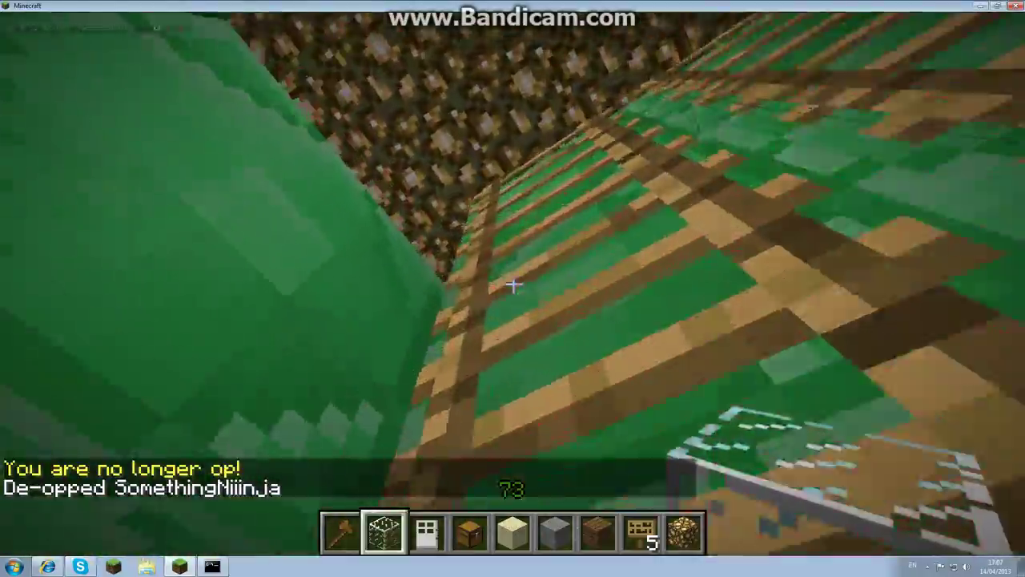
key("w")
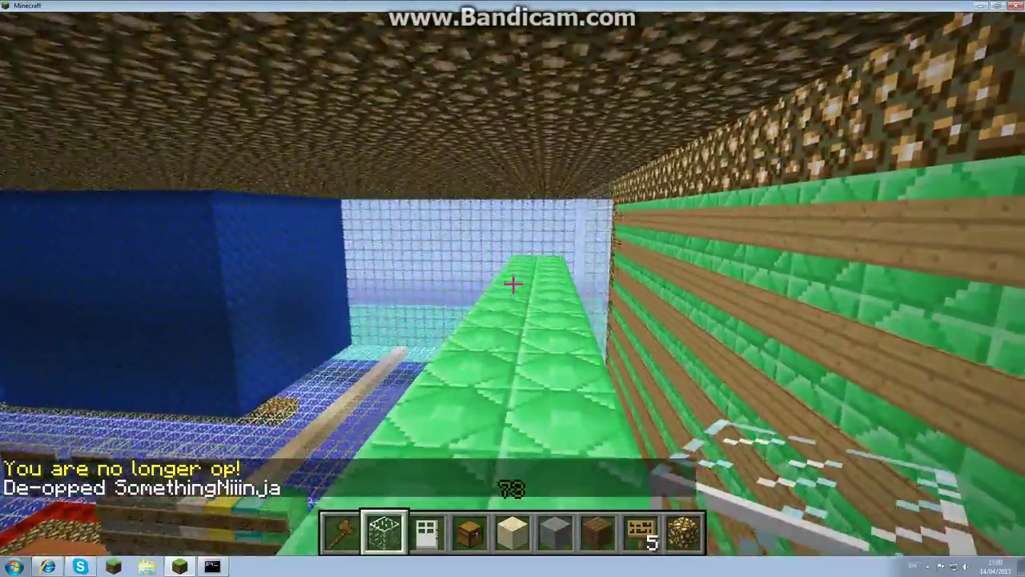
key("w")
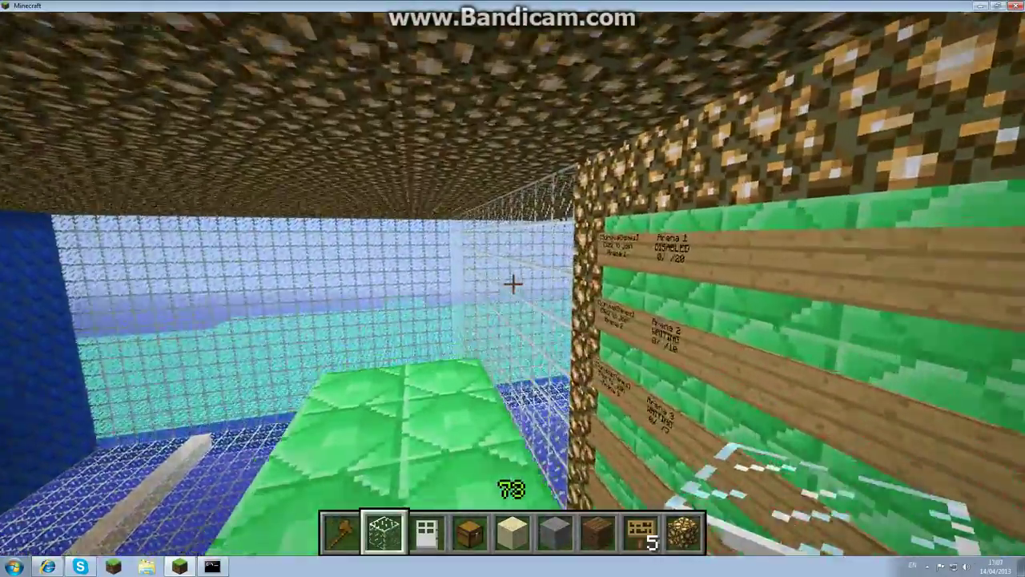
scroll(513, 284, "down", 4)
scroll(513, 283, "up", 4)
key("w")
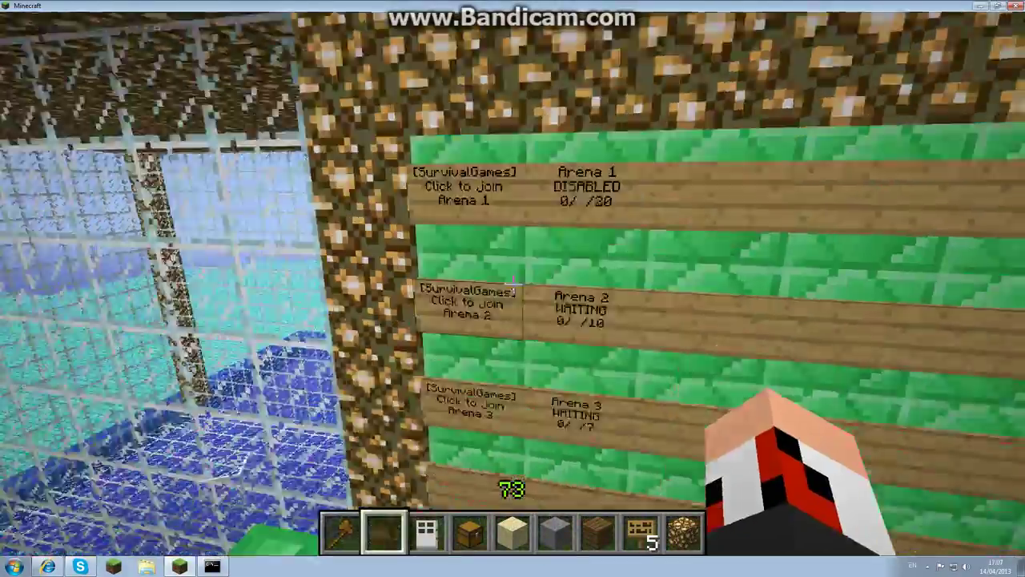
- Move in front of the arena signs and join Arena 2 through its "Click to join" sign
key("s")
key("w")
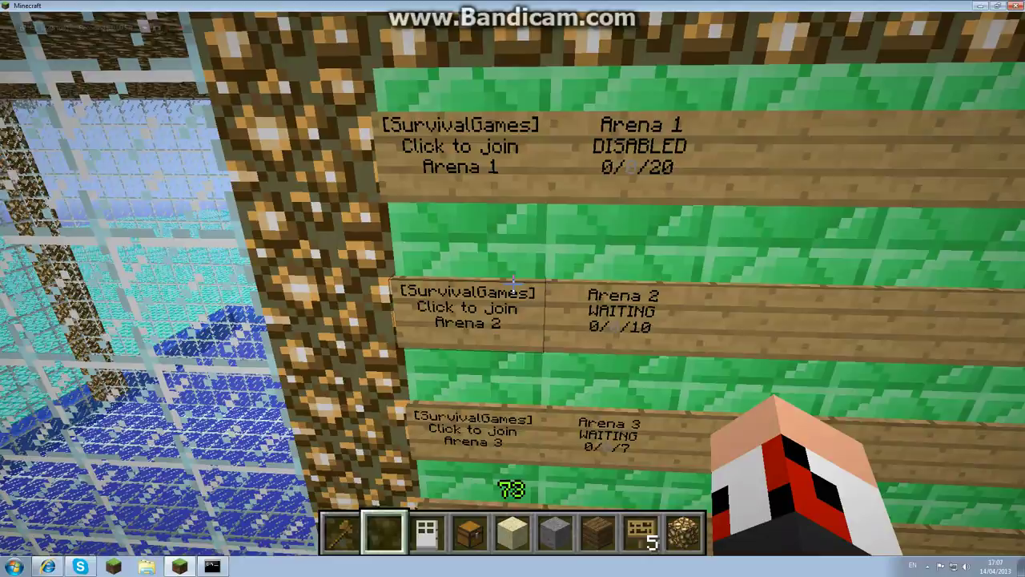
key("s")
key("w")
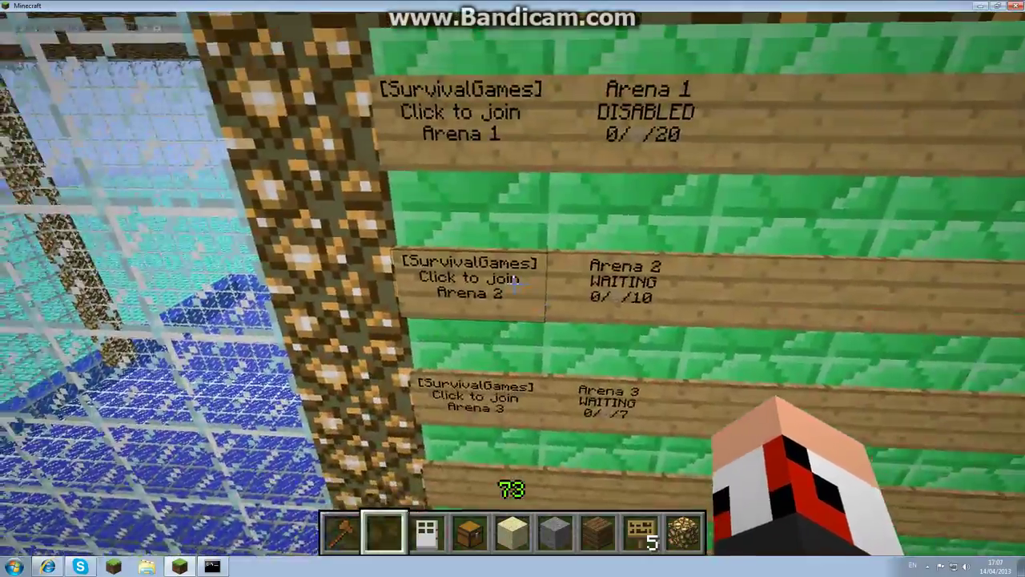
right_click(515, 284)
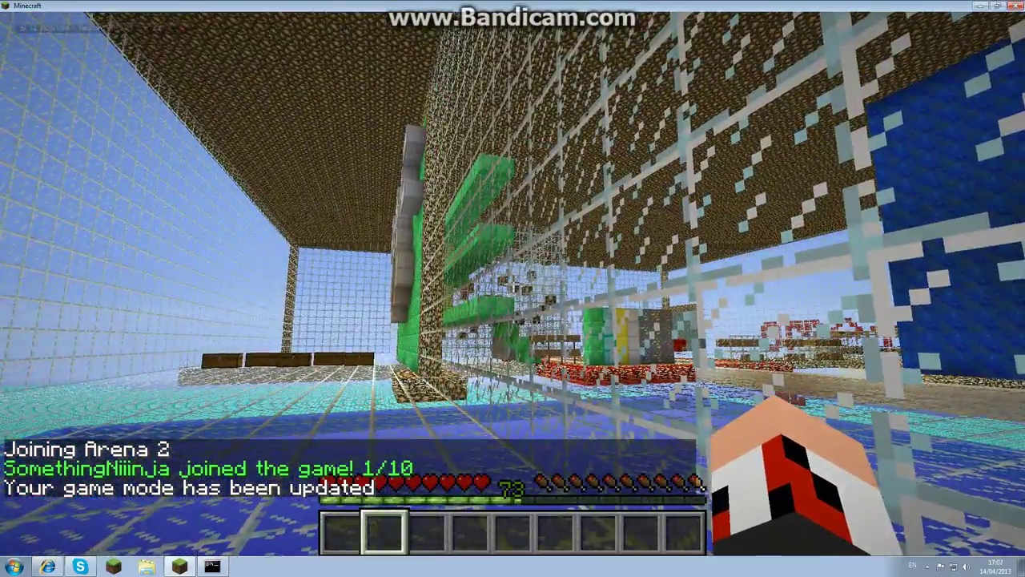
- Leave the arena lobby with the command /sg leave
type("/sg")
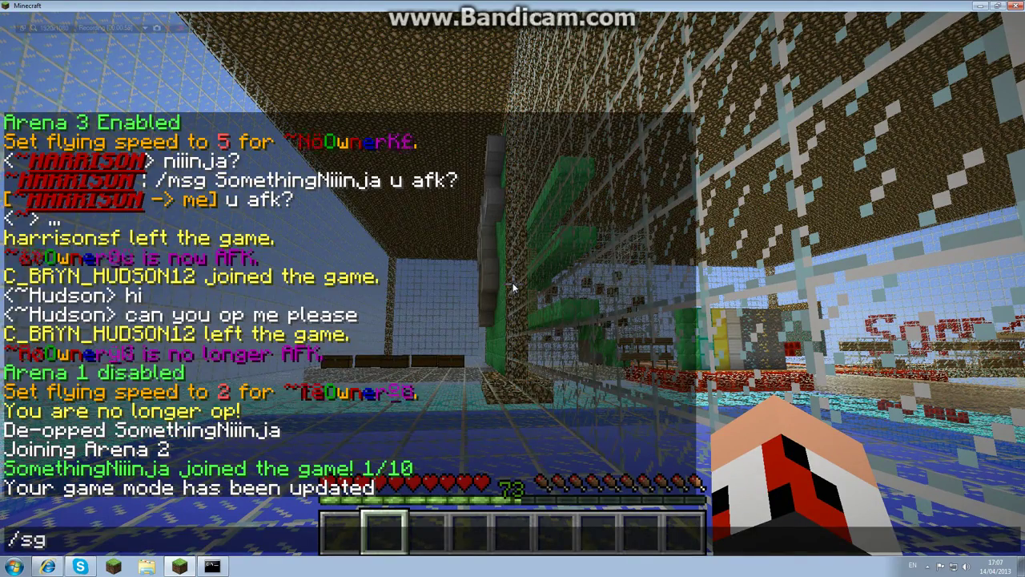
type(" leave")
key("Return")
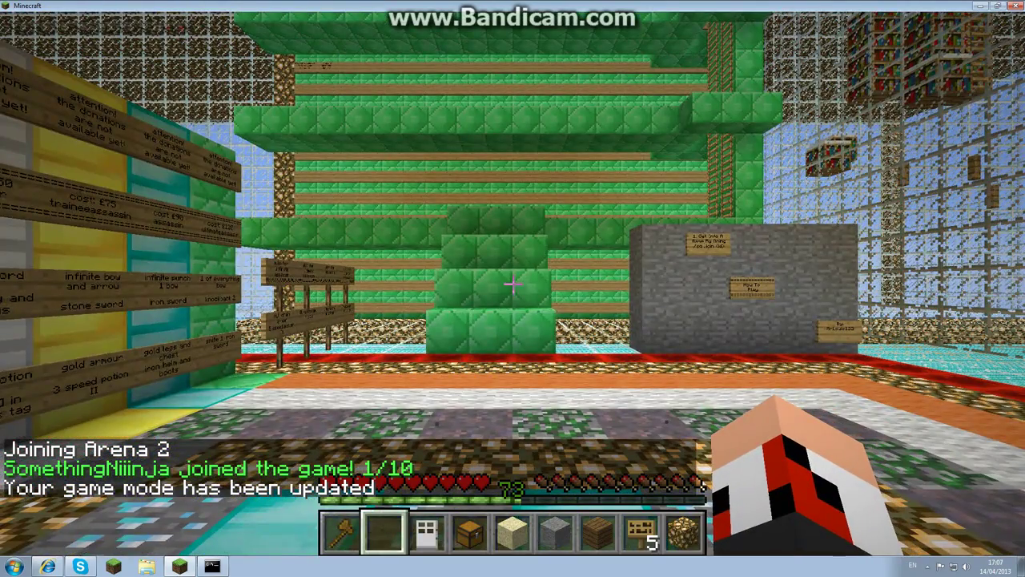
- Join Arena 2 by command with /sg join 2, and return to spawn with /sg leave
type("/sg join")
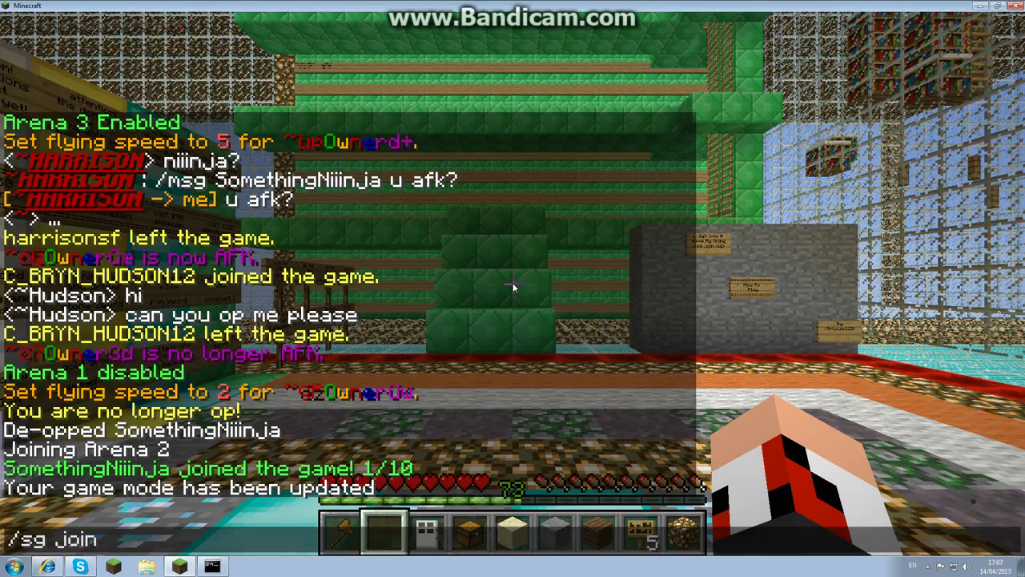
key("Return")
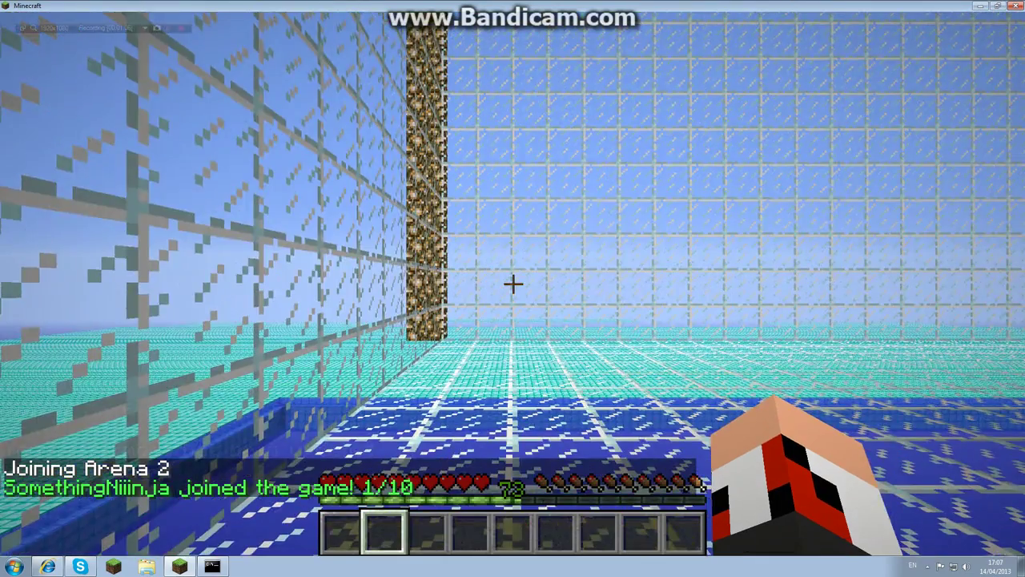
type("/sg")
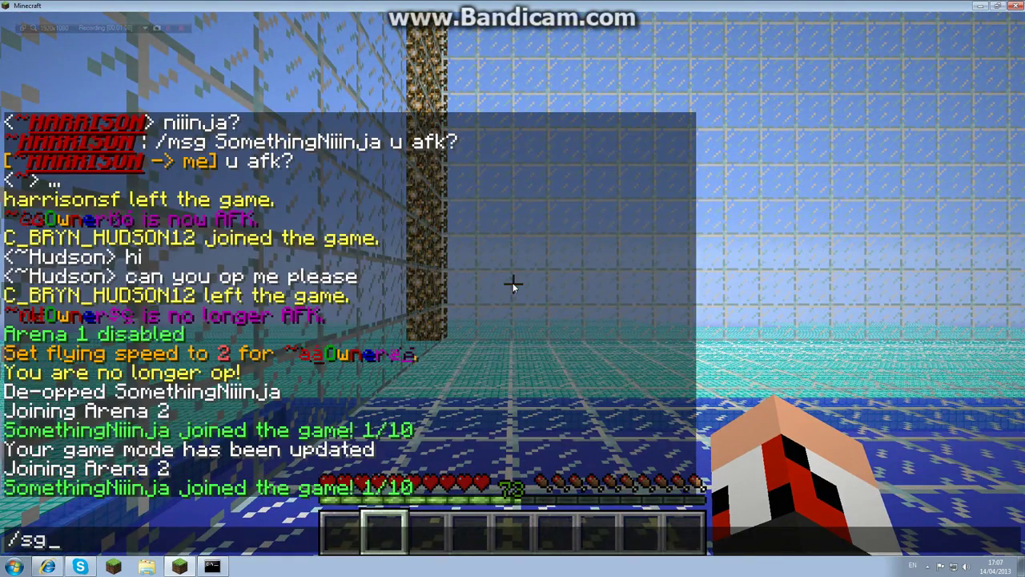
type(" leave")
key("Return")
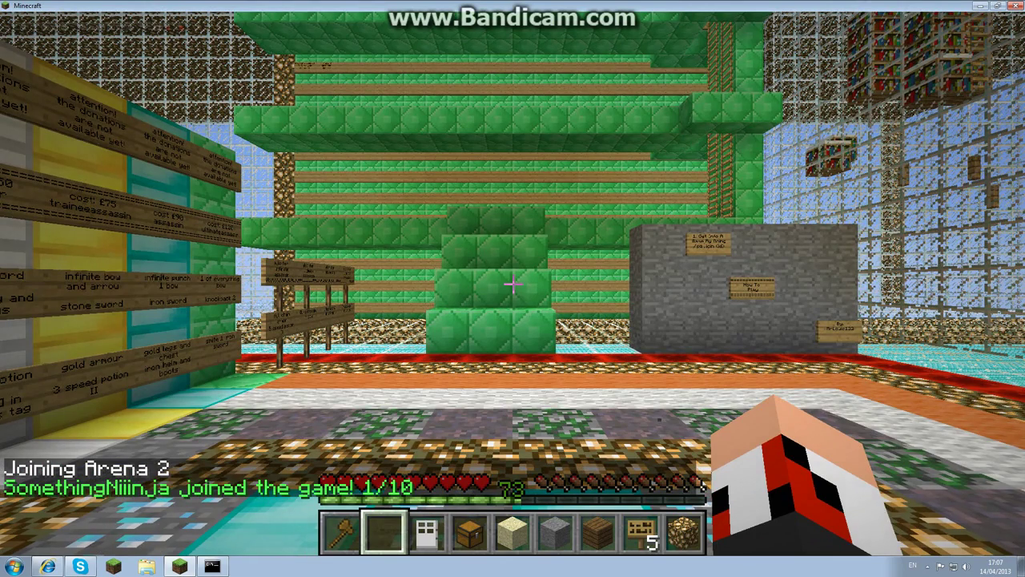
- Switch to the server console, give the own player account operator status with the op command, and return to the game
key("e")
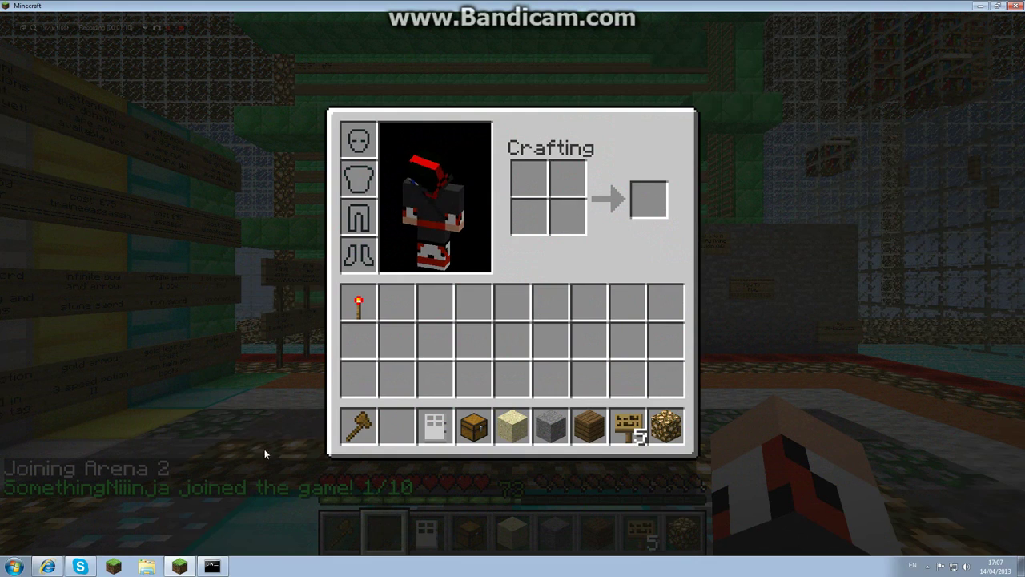
left_click(209, 567)
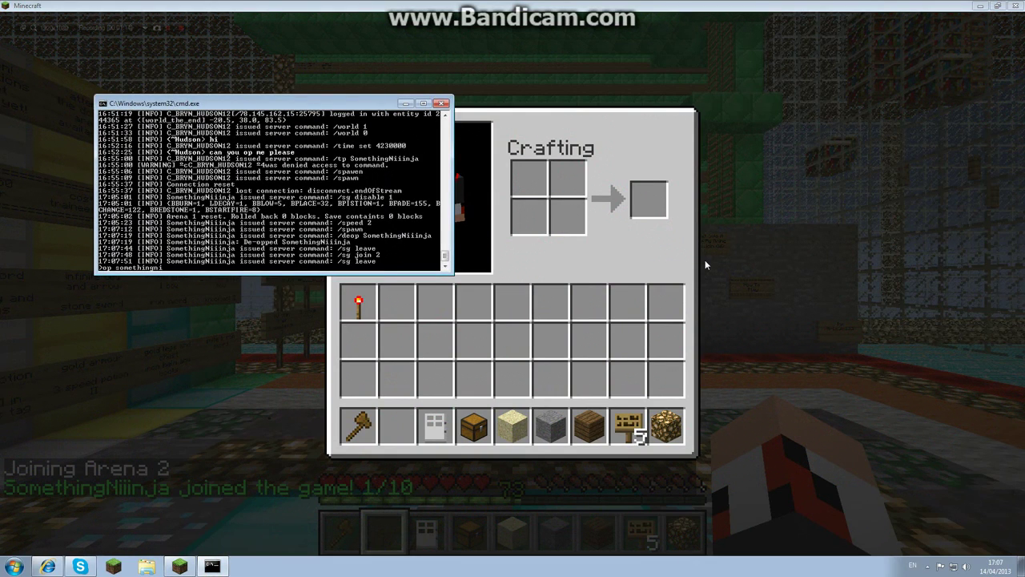
type("op somethingniiinja")
key("Return")
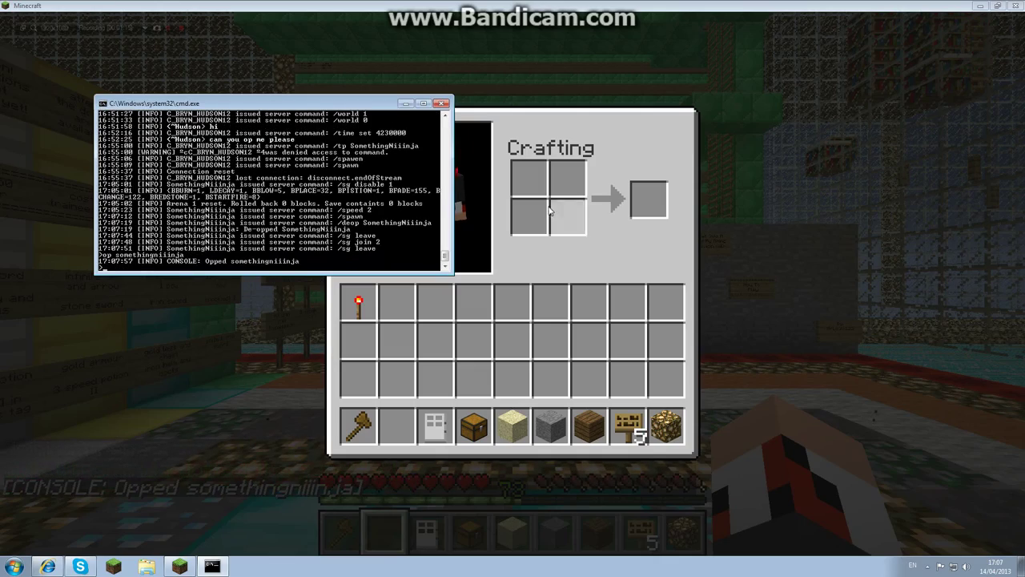
left_click(406, 104)
key("e")
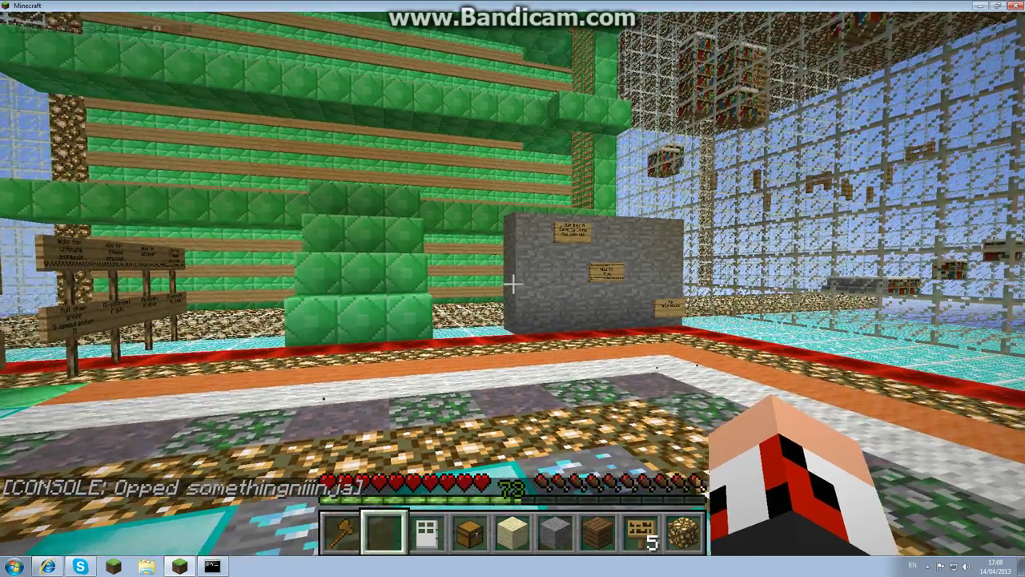
- Switch to Internet Explorer, search for "yapp bukkit" and open the YAPP (Yet Another Permissions Plugin) page on BukkitDev
key("e")
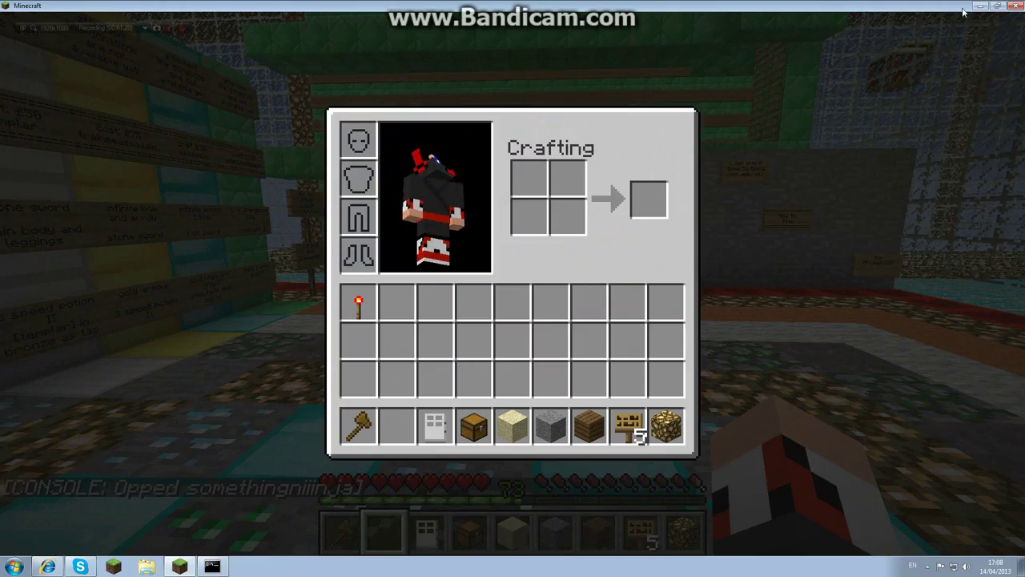
left_click(979, 7)
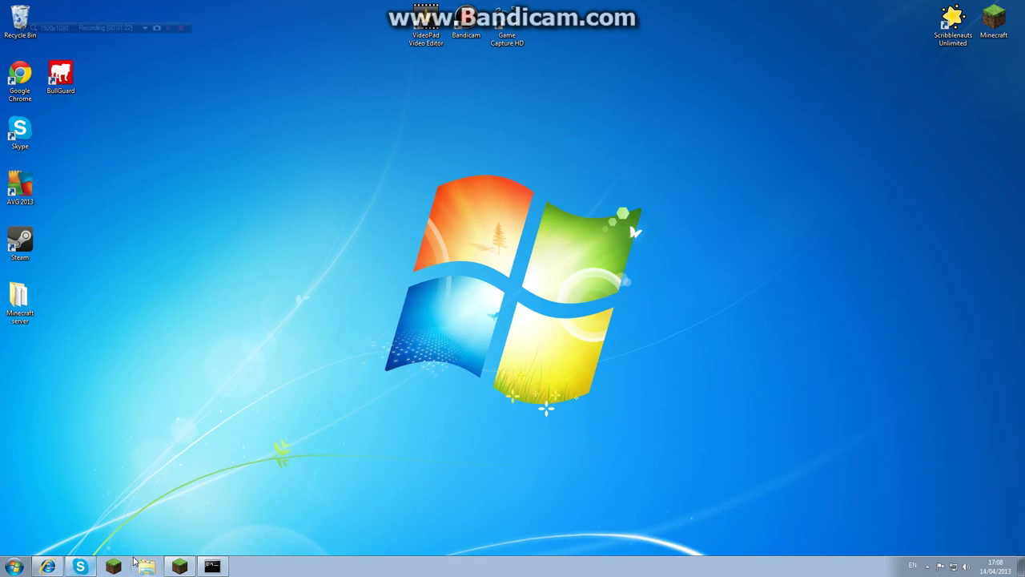
left_click(48, 567)
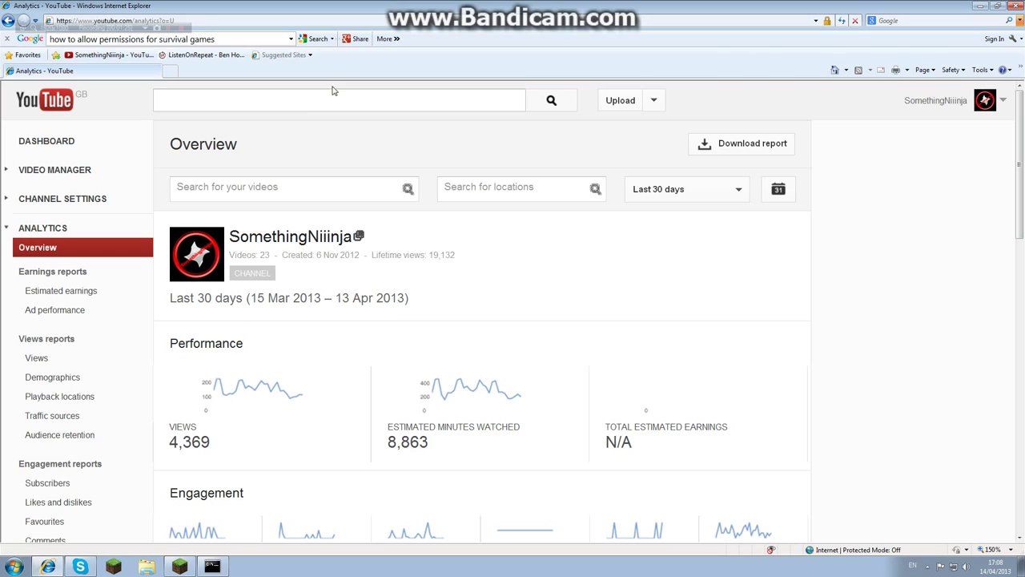
left_click(914, 21)
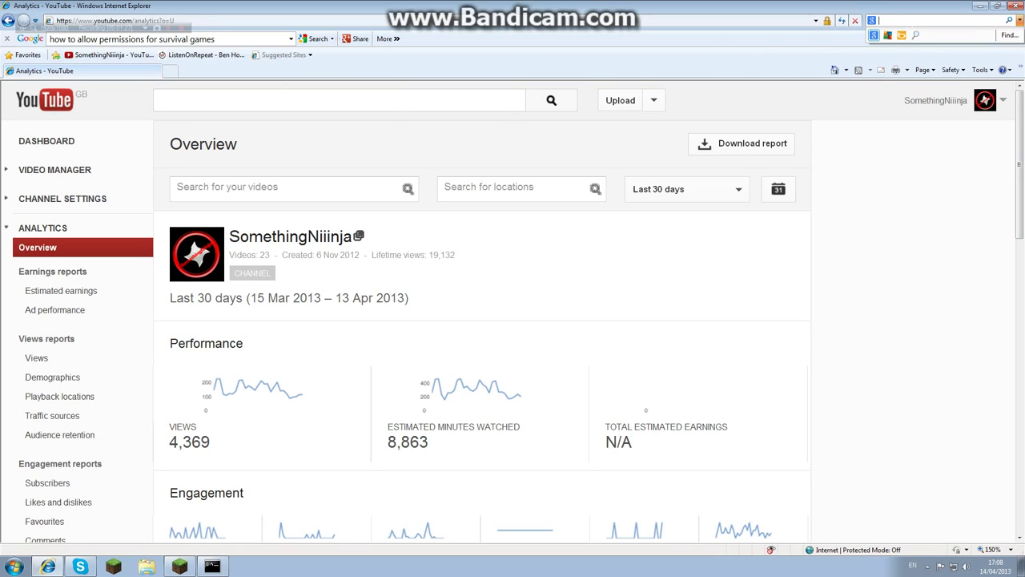
type("yapp")
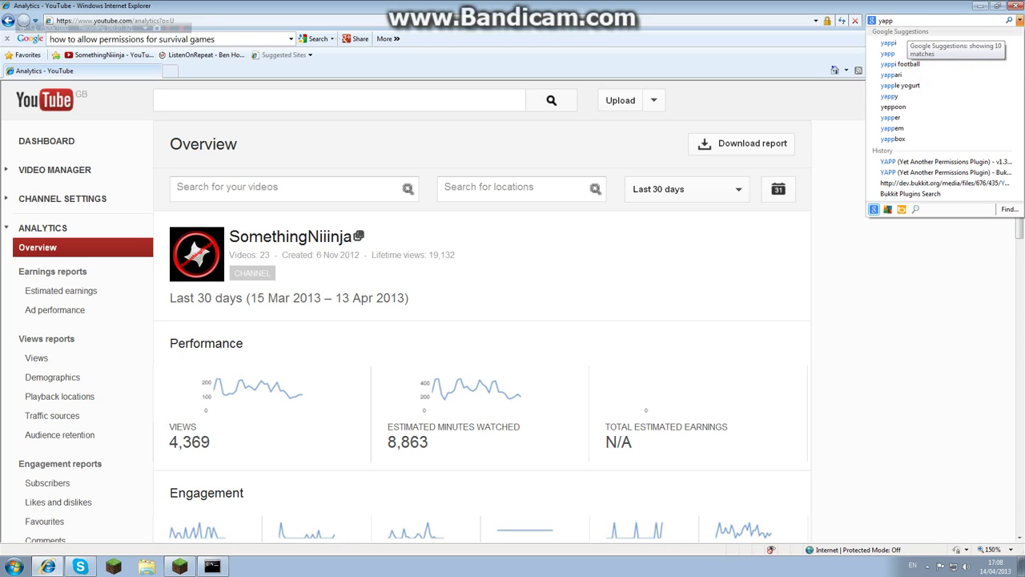
key("Return")
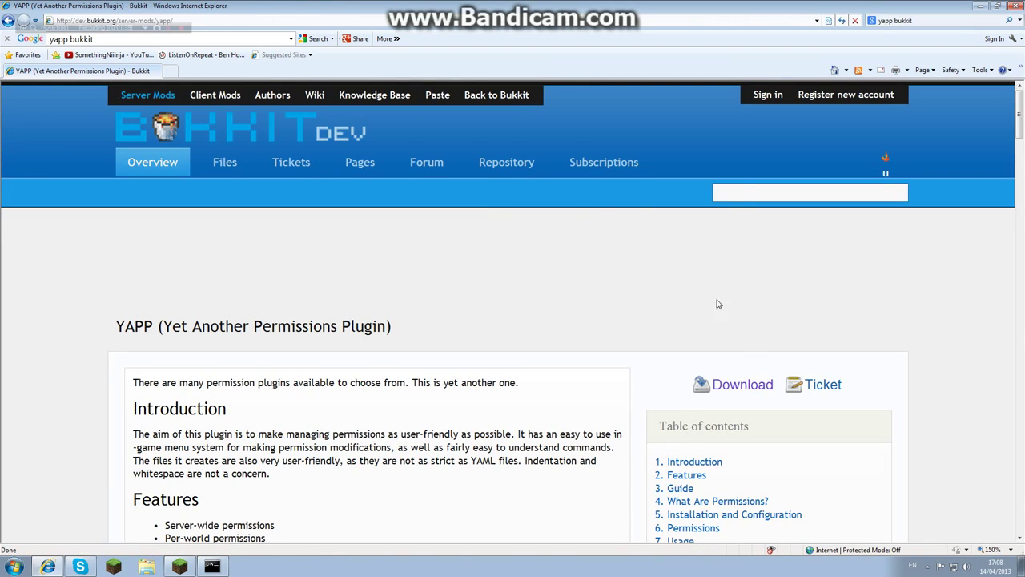
- Open the download page of YAPP v1.3 from the plugin's overview page
scroll(749, 347, "down", 1)
scroll(747, 347, "down", 1)
left_click(742, 319)
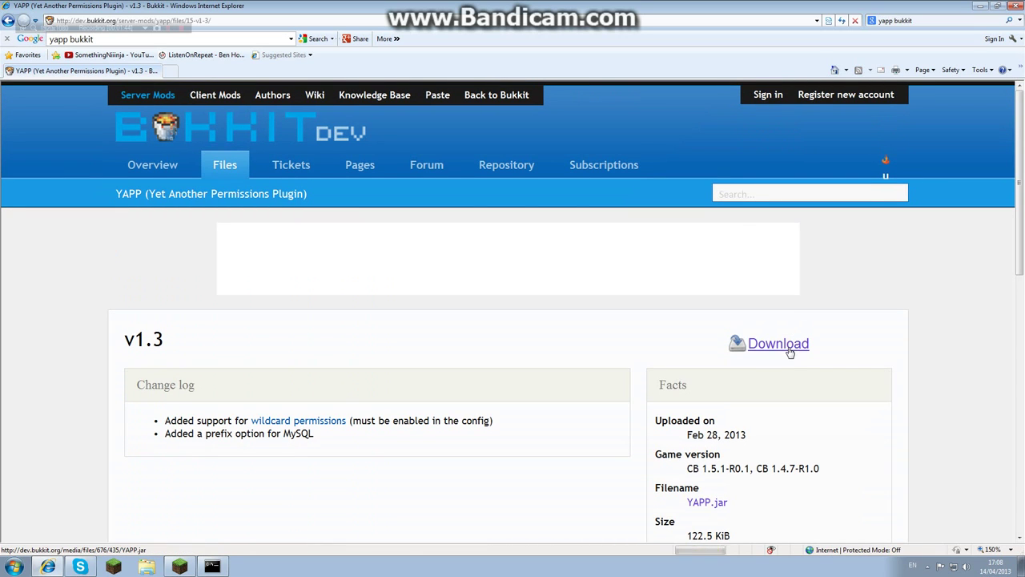
- Start saving YAPP.jar to the Minecraft server's plugins folder, cancel the save, and close the browser
left_click(791, 353)
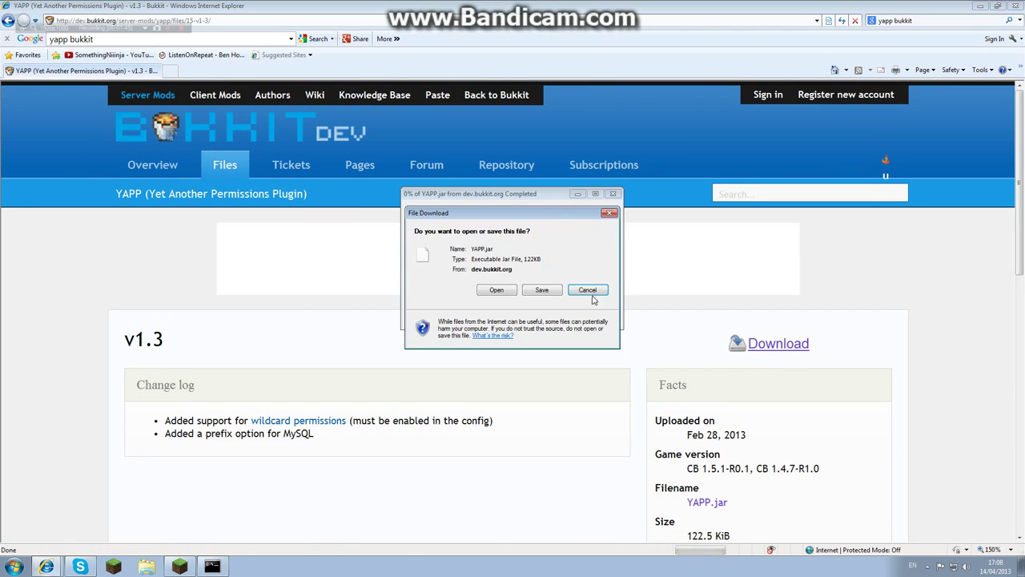
left_click(544, 295)
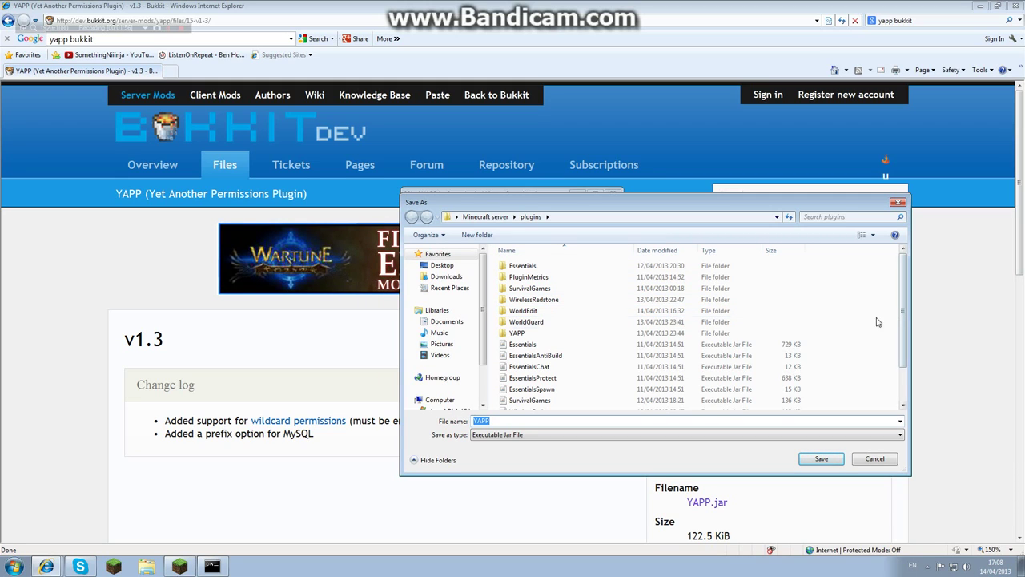
left_click(899, 202)
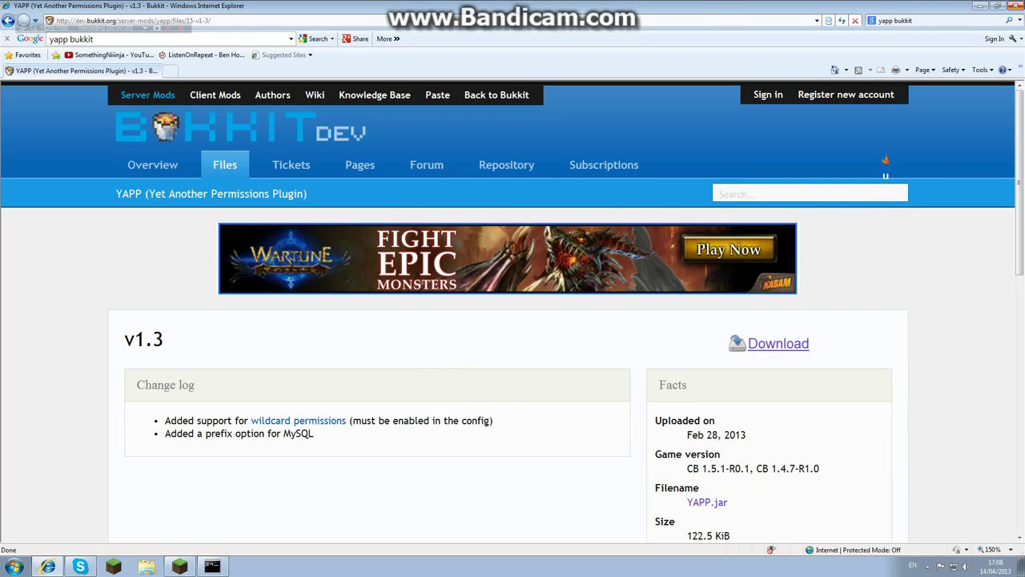
left_click(1021, 5)
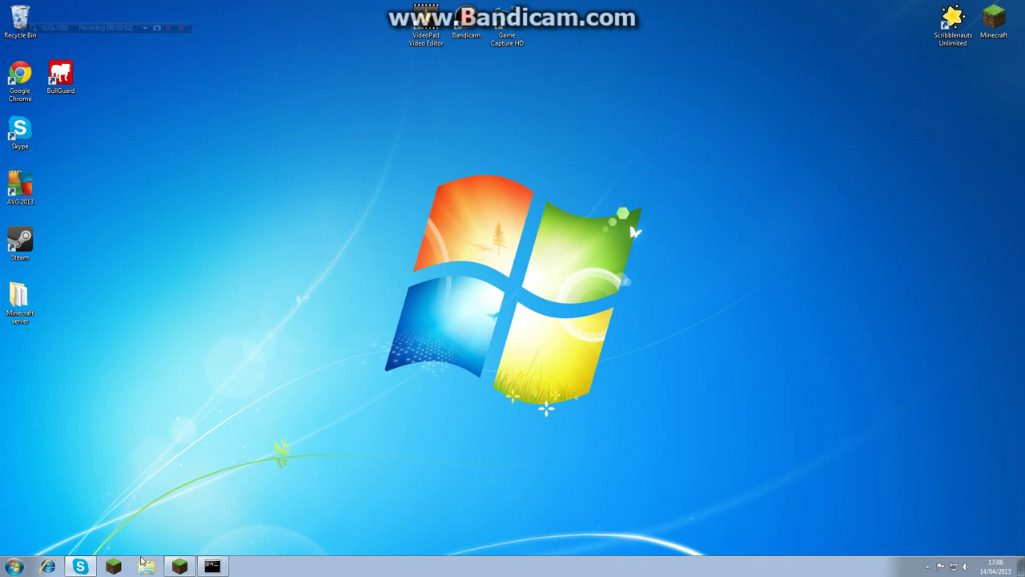
- Open a file explorer window and go to the YAPP folder inside the desktop Minecraft server's plugins folder
left_click(149, 566)
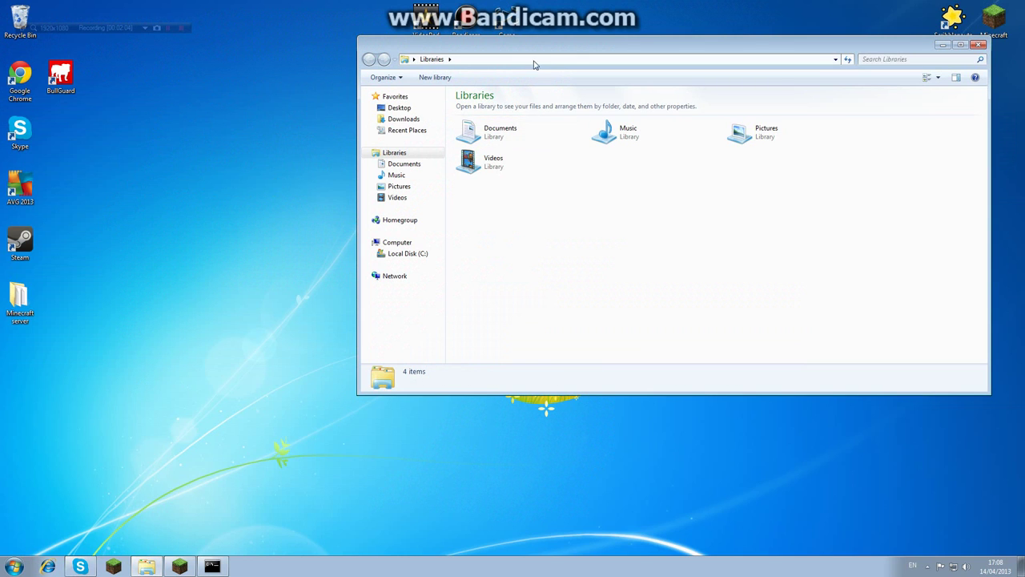
left_click(423, 167)
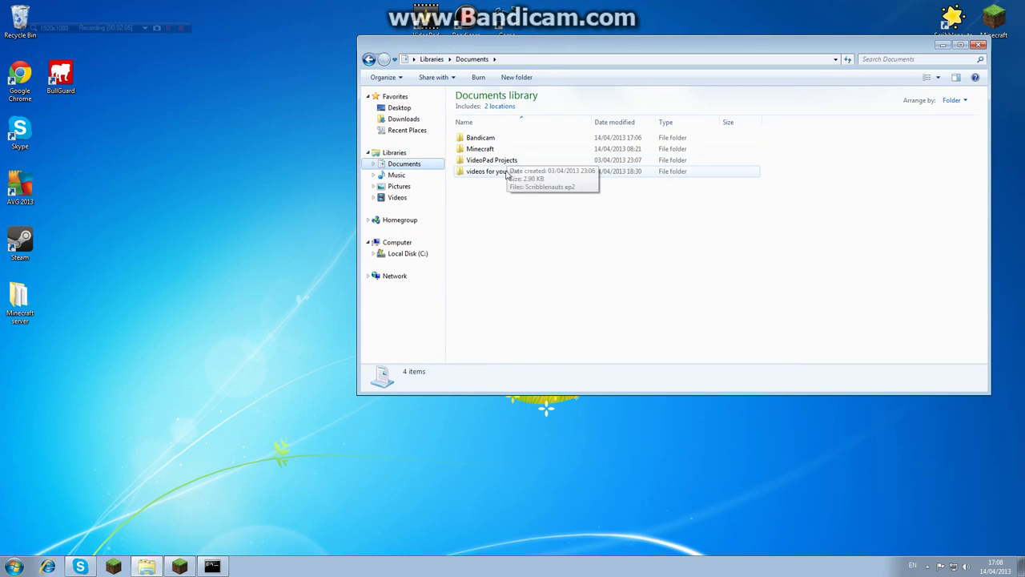
left_click(401, 108)
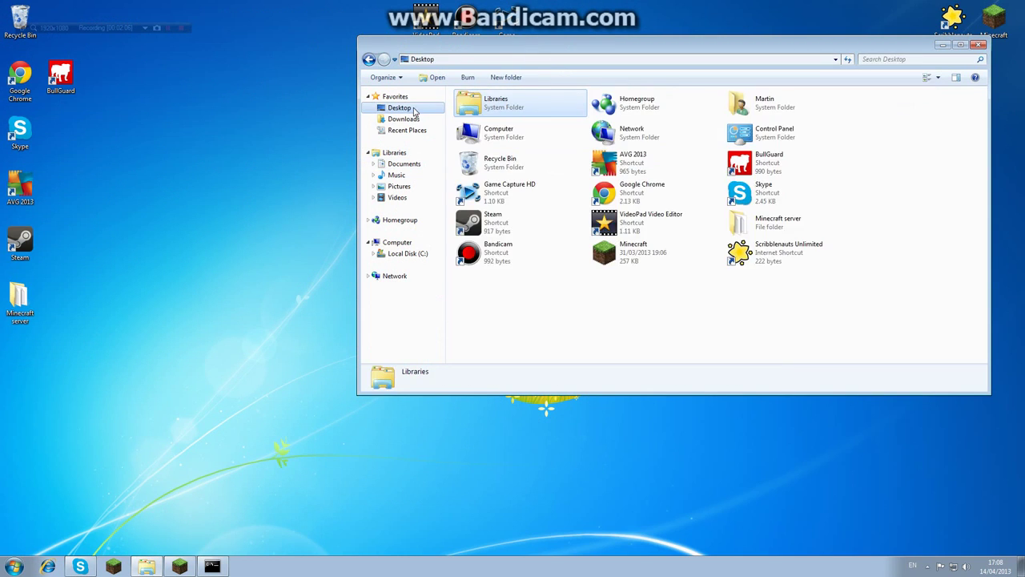
double_click(769, 224)
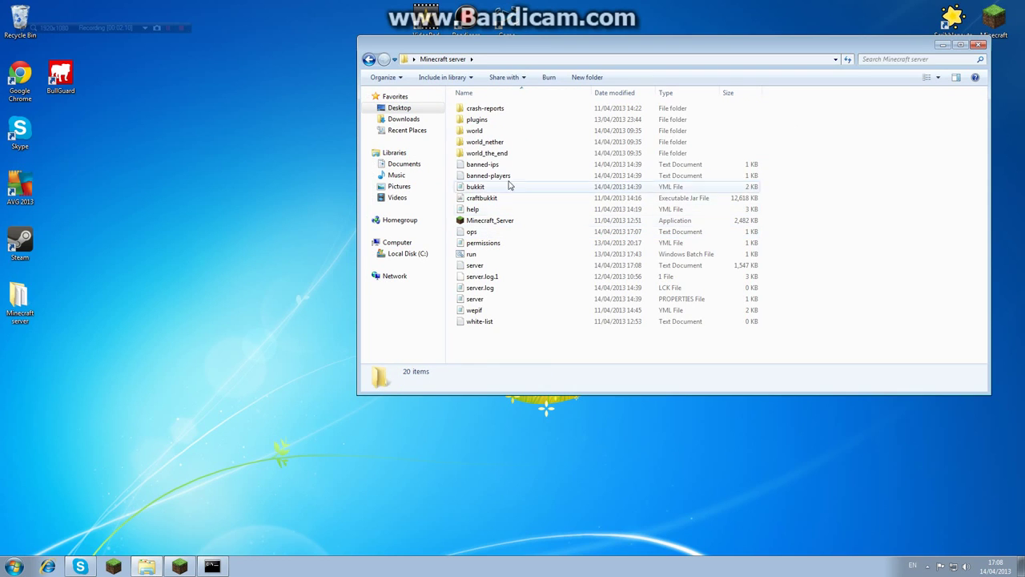
double_click(483, 120)
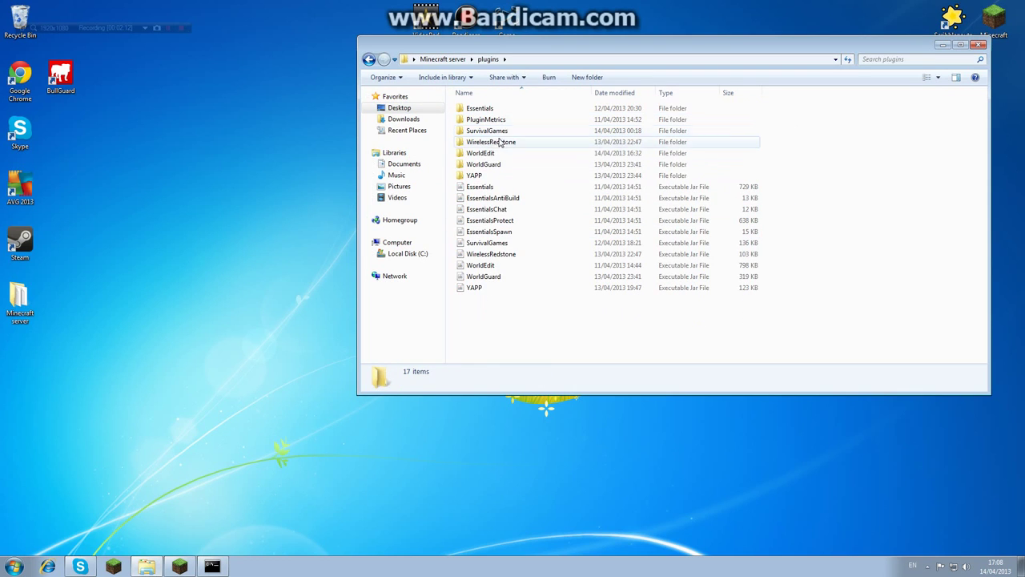
double_click(492, 175)
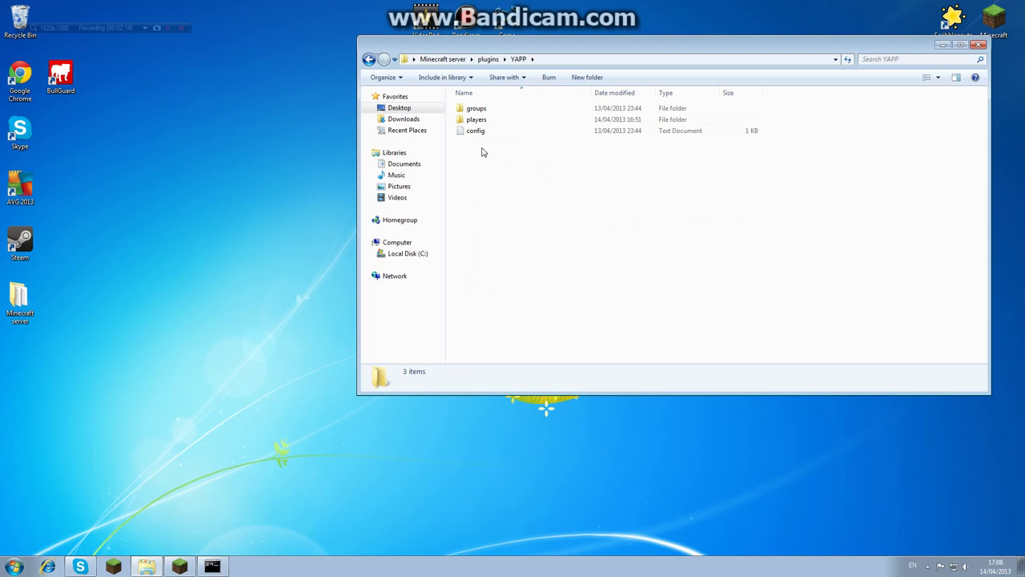
- Look through the group files in YAPP's groups folder, and go back to the YAPP folder
double_click(481, 108)
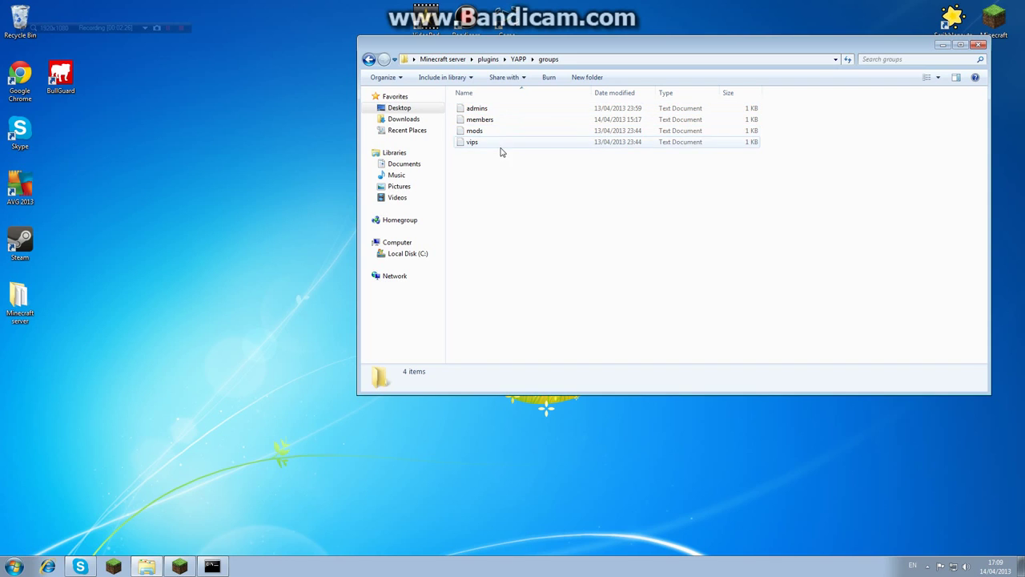
left_click(369, 59)
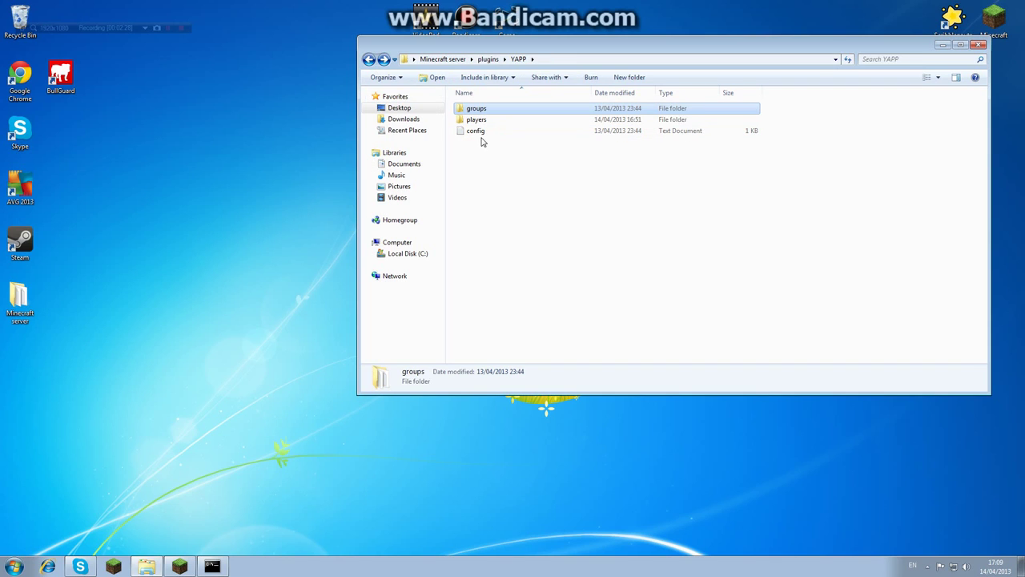
left_click(384, 59)
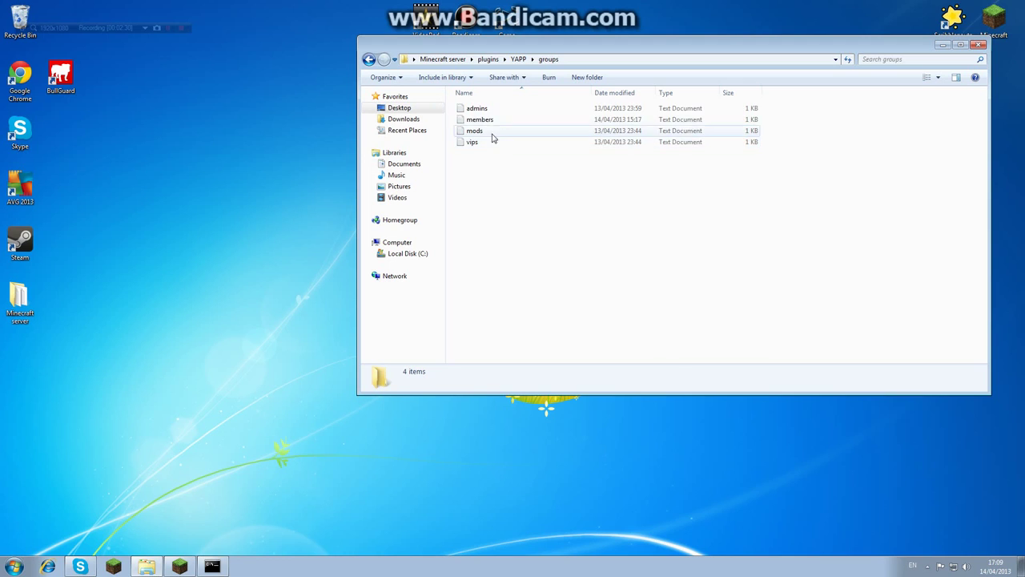
left_click(369, 59)
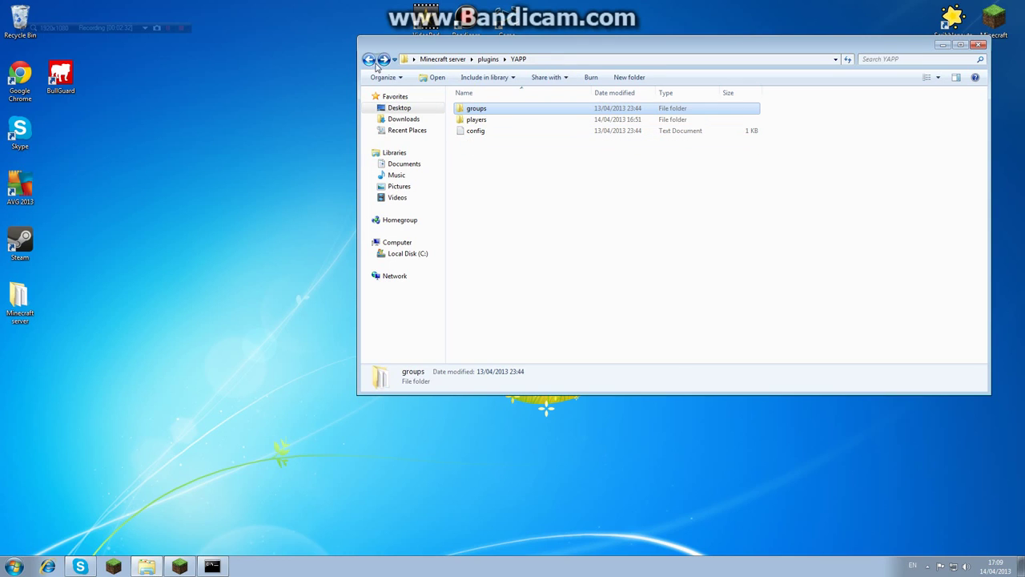
- View the own player's file from YAPP's players folder in Notepad++, check its group assignment, and close the editor
double_click(511, 122)
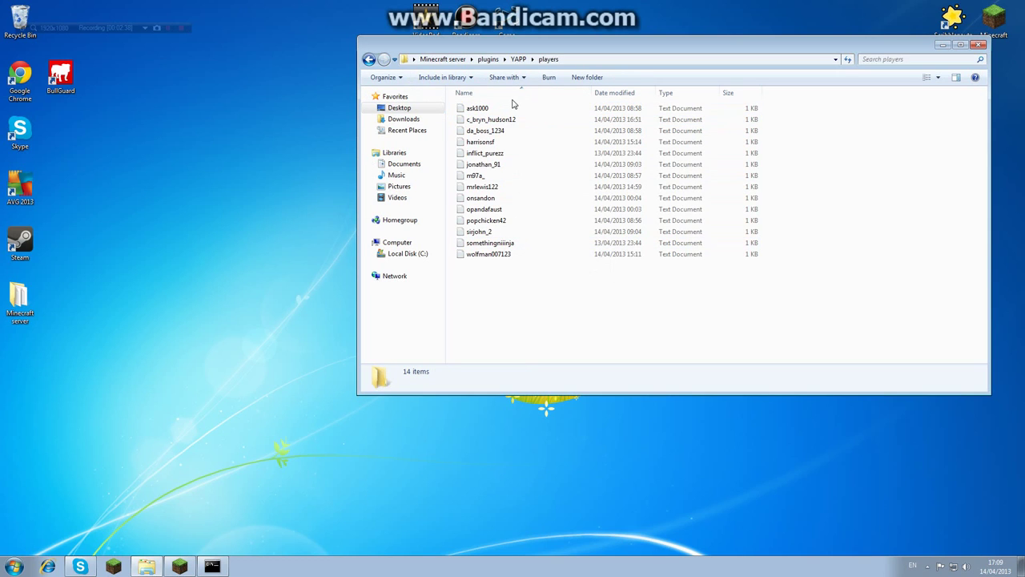
right_click(505, 243)
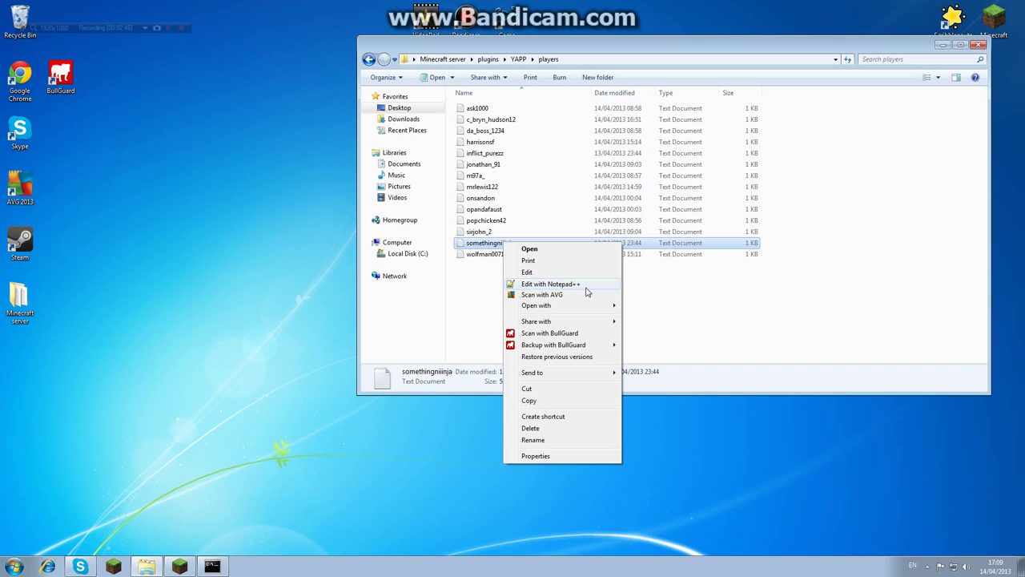
left_click(551, 283)
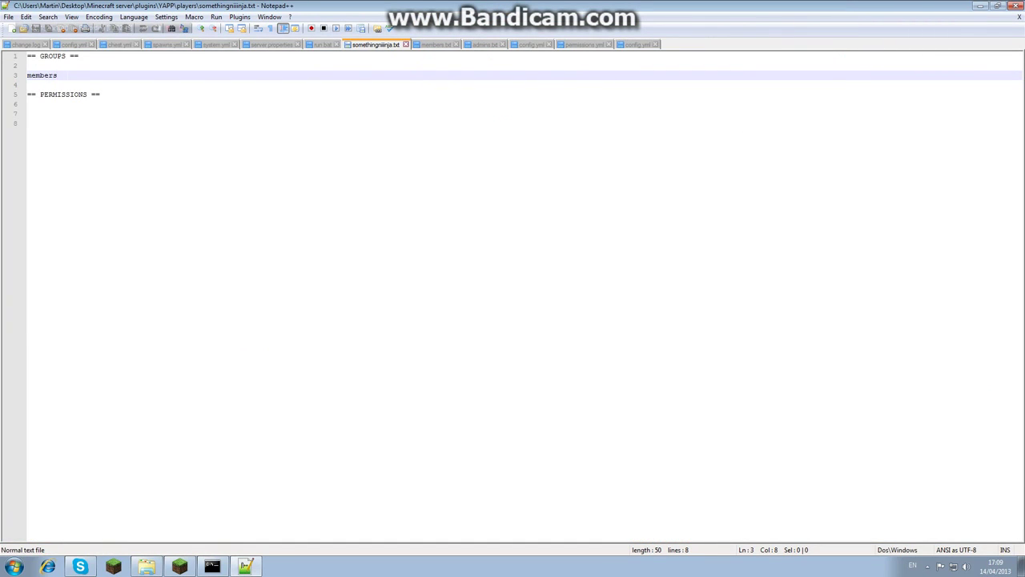
left_click(1018, 5)
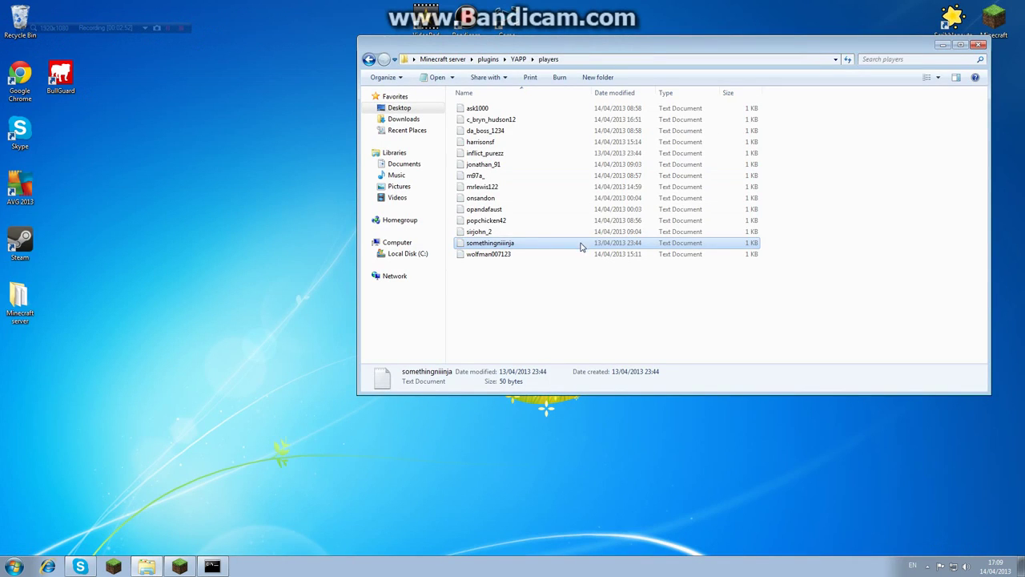
- Review the permission entries in the members file of YAPP's groups folder, declining the incoming Skype call
left_click(369, 60)
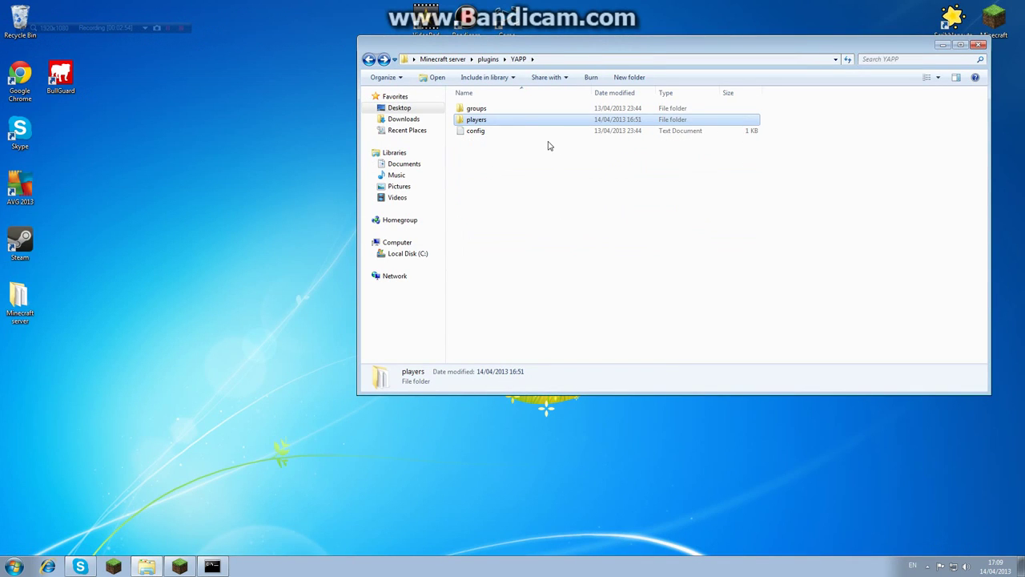
double_click(477, 108)
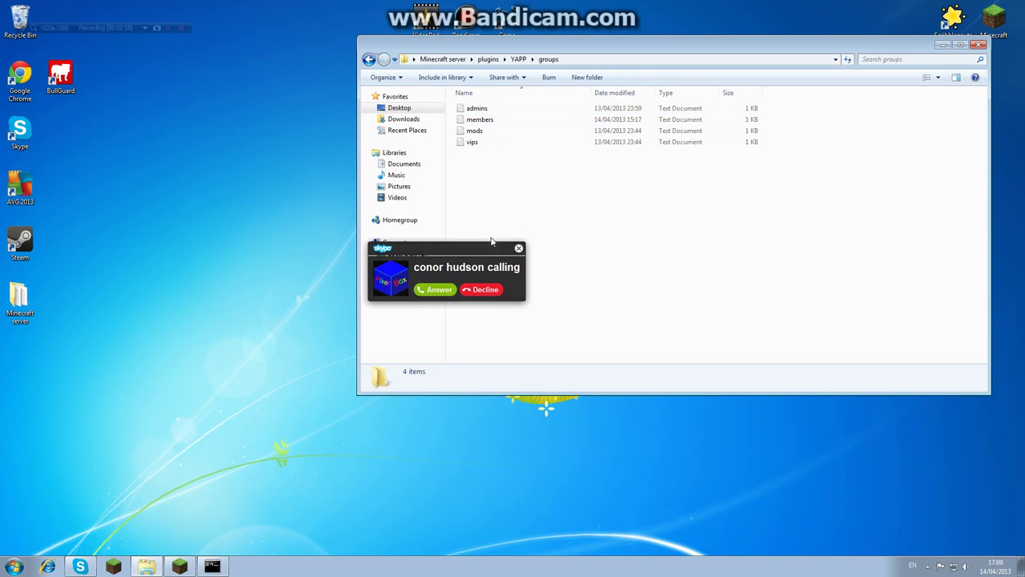
left_click(487, 290)
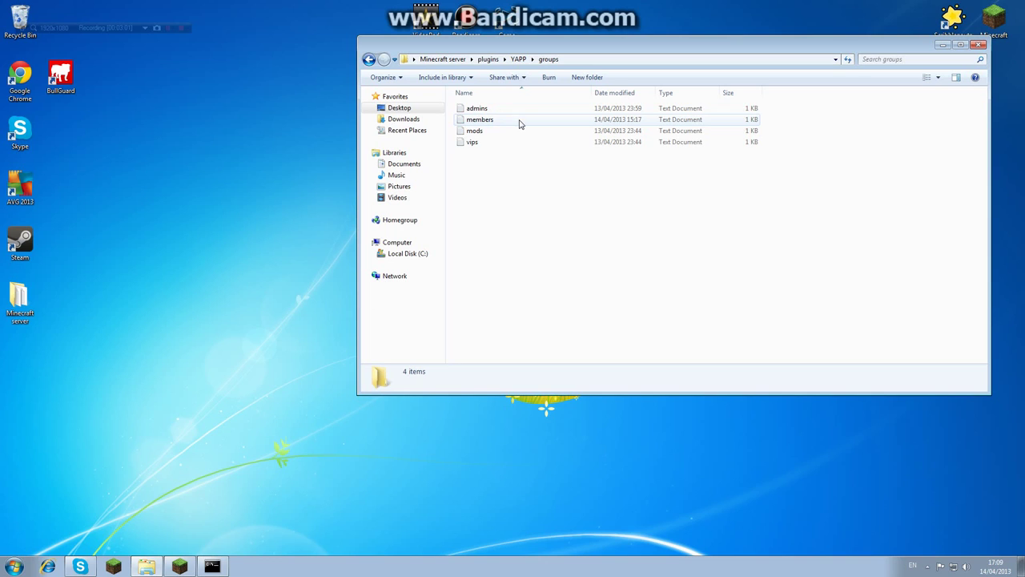
double_click(481, 120)
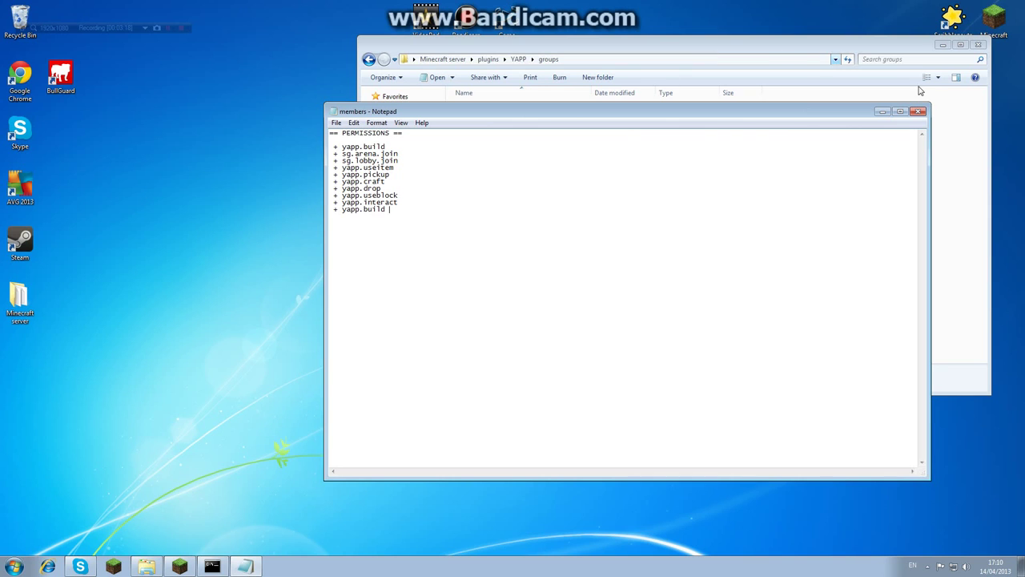
left_click(919, 111)
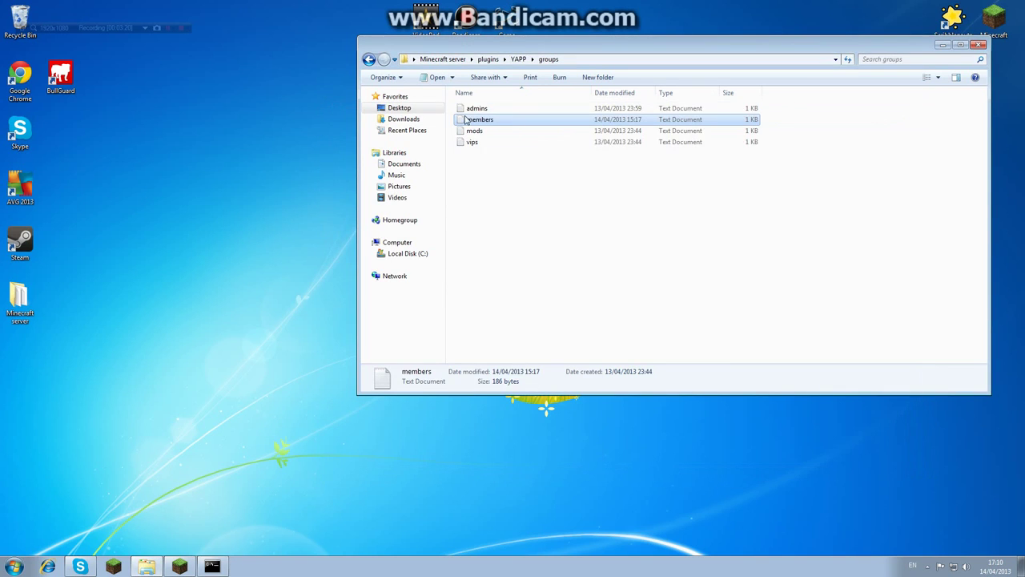
- Review the permission entries in the admins group file, and go back up to the Minecraft server folder
double_click(477, 108)
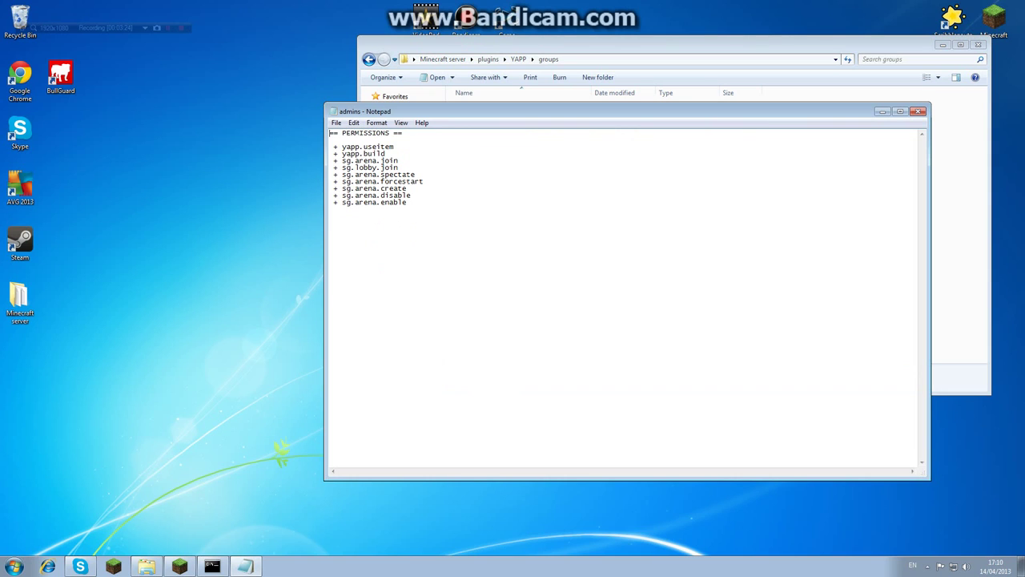
left_click(919, 112)
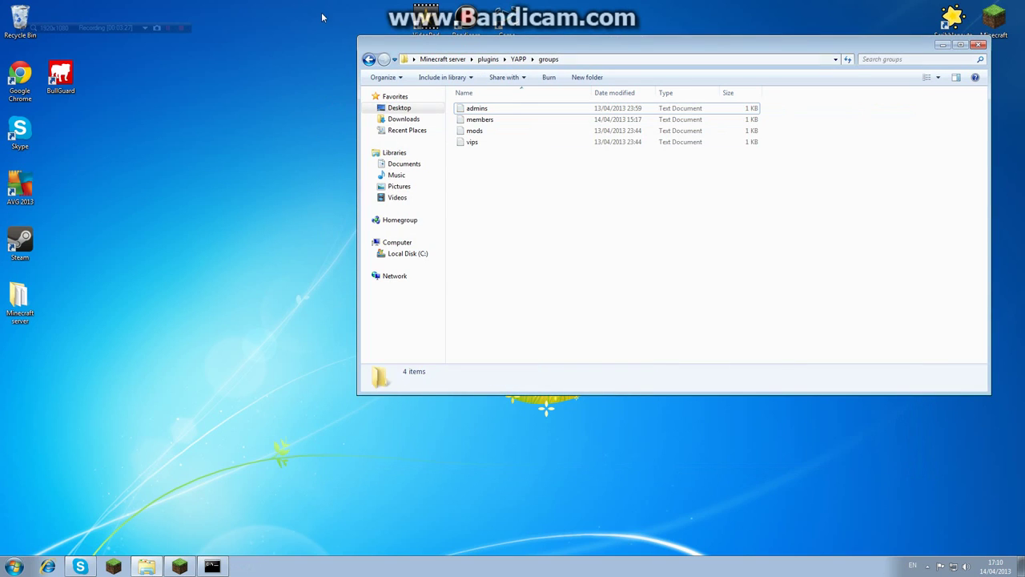
left_click(370, 61)
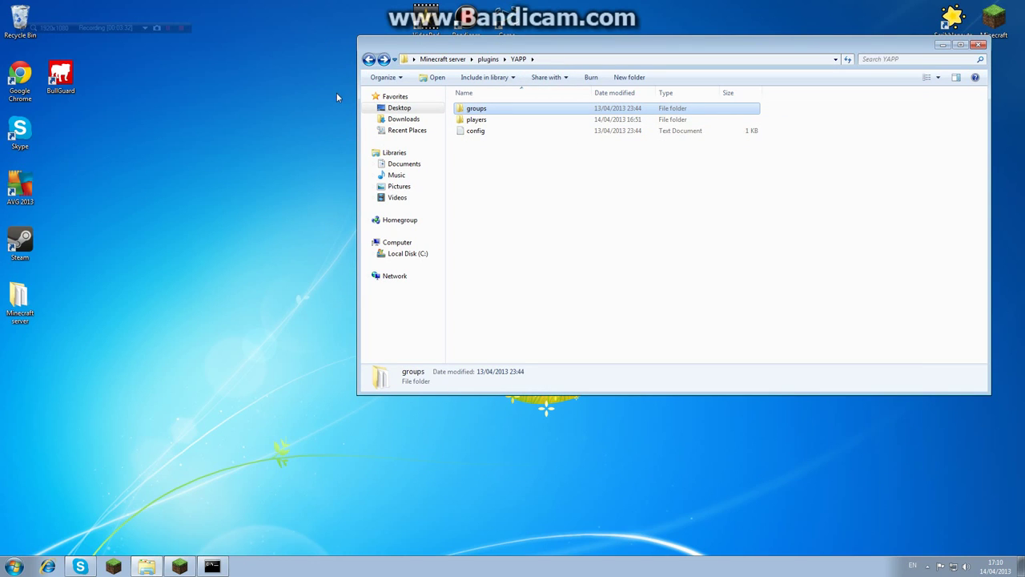
left_click(370, 60)
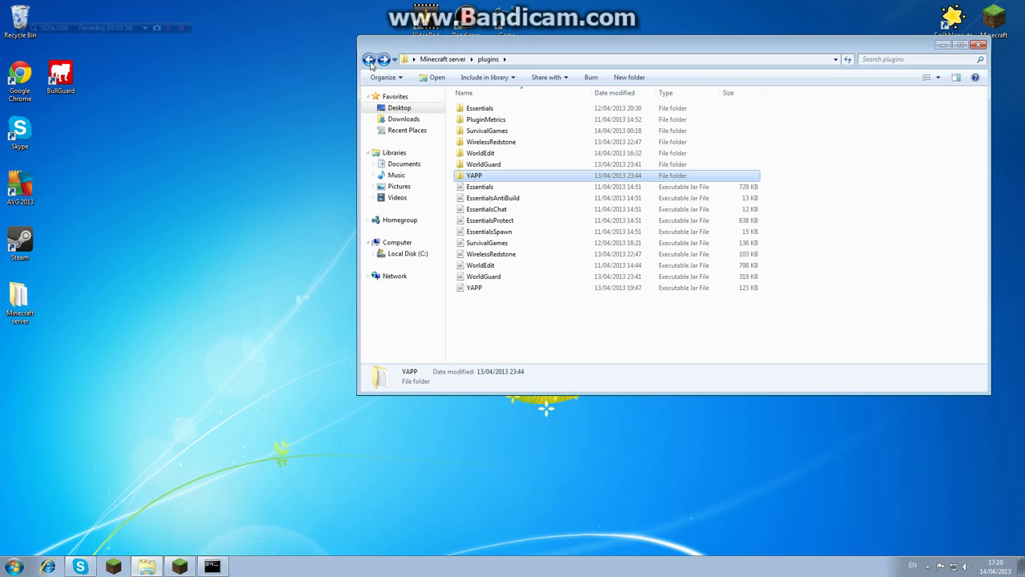
left_click(370, 61)
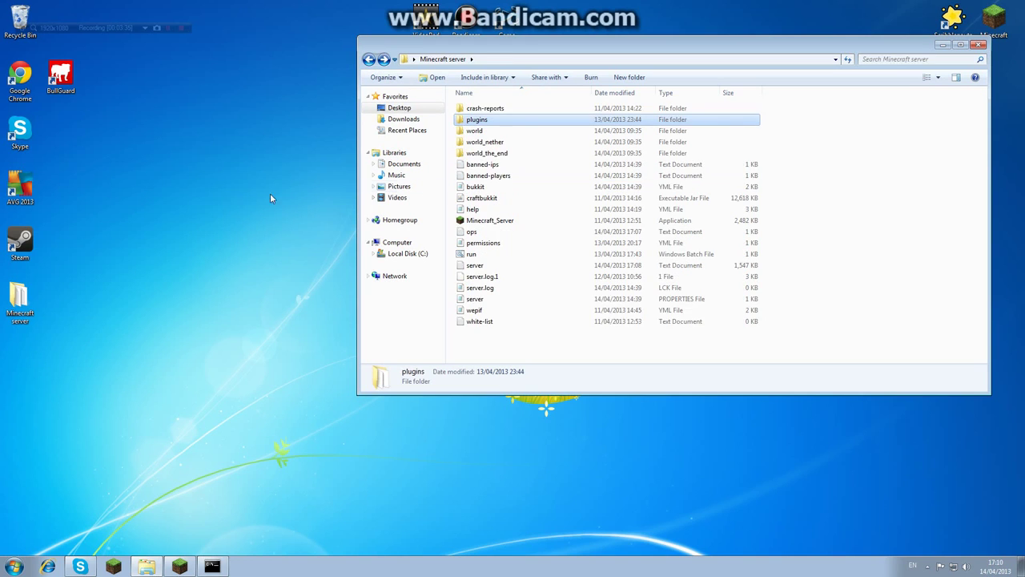
- Switch to the server console, reload the server with the rl command, and return to Minecraft
left_click(206, 569)
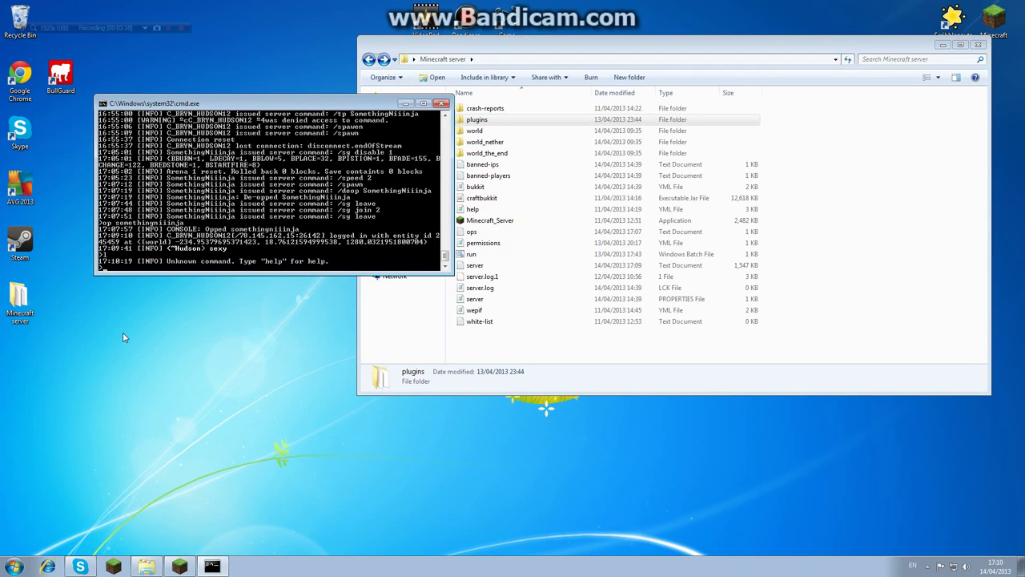
type("rl")
key("Return")
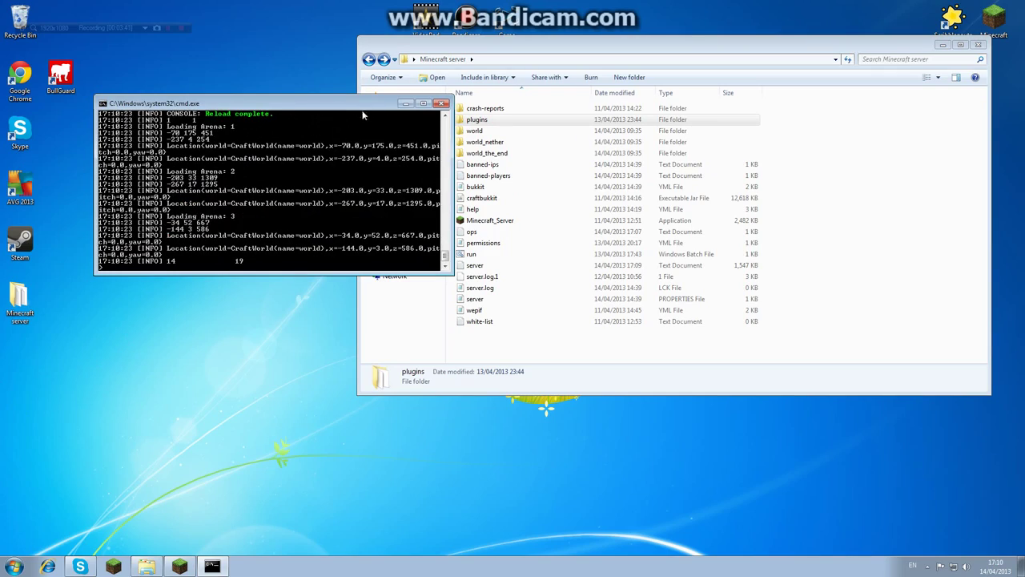
left_click(405, 103)
left_click(179, 566)
key("e")
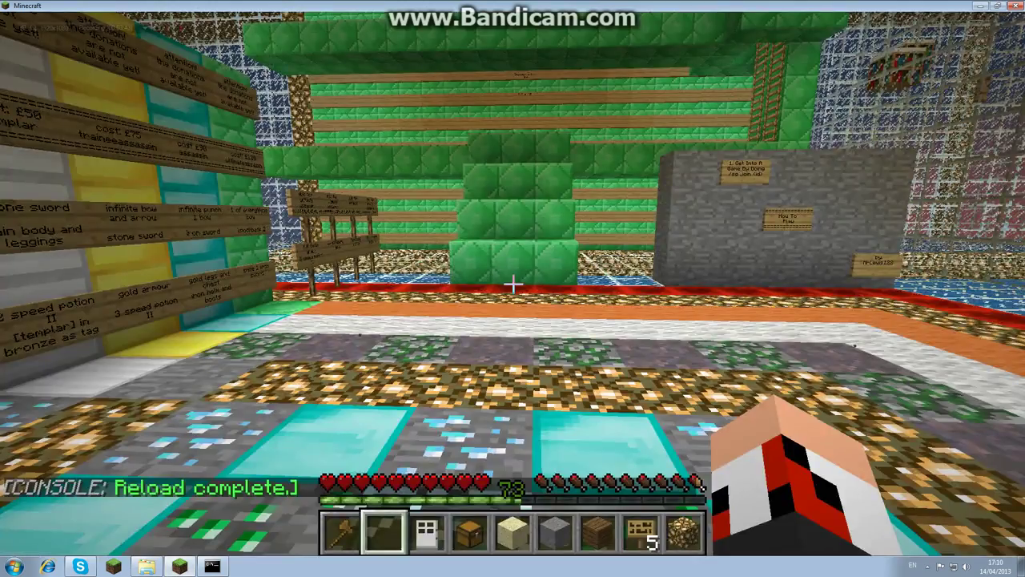
- Look around the spawn lobby and the player inventory, and open the game menu
key("w")
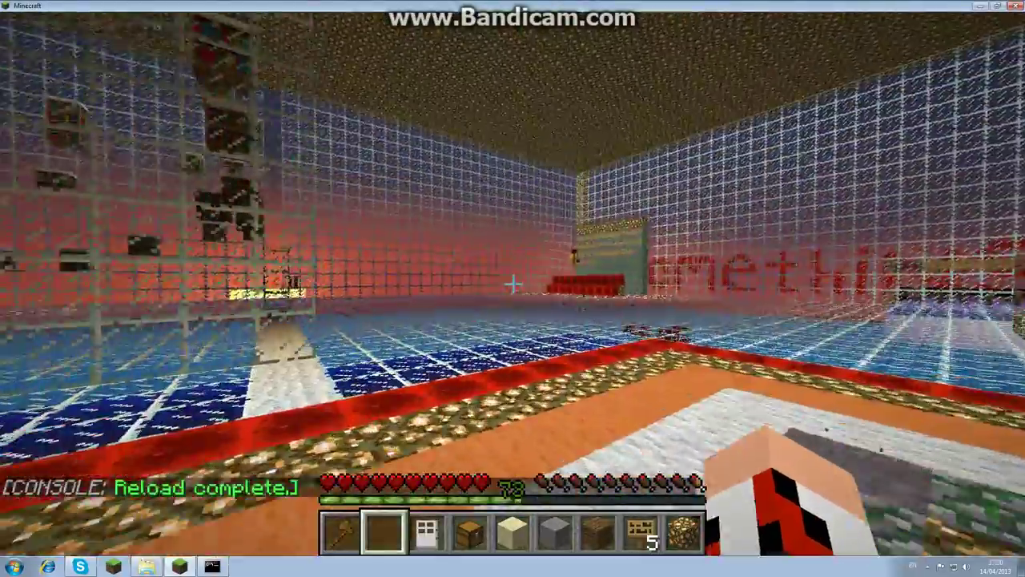
key("w")
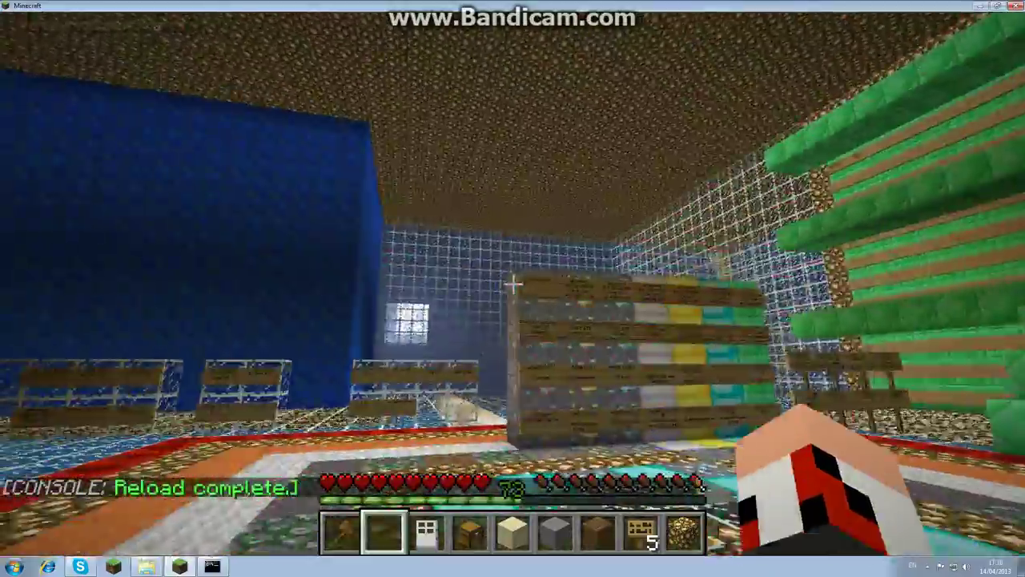
key("e")
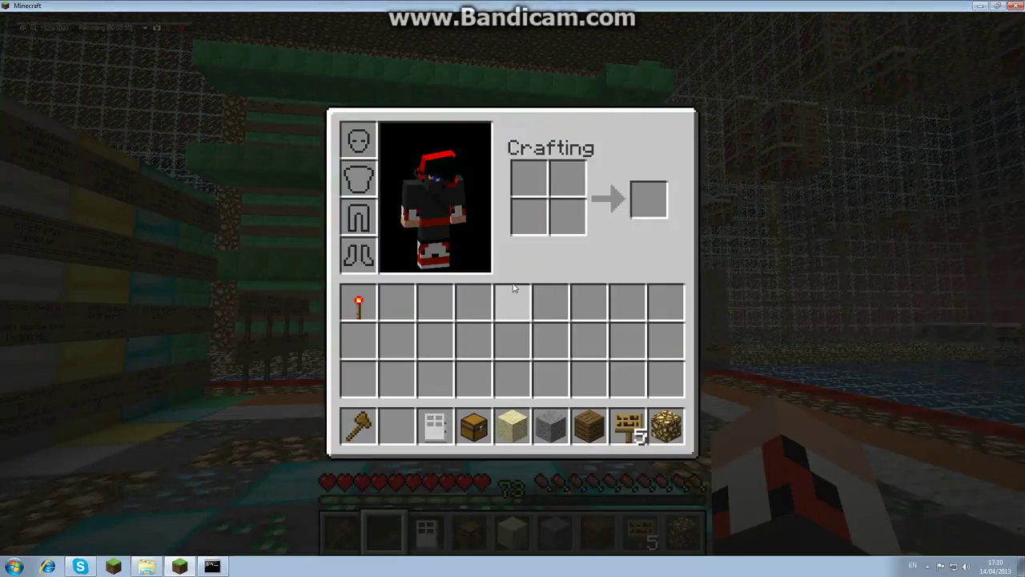
key("e")
key("Escape")
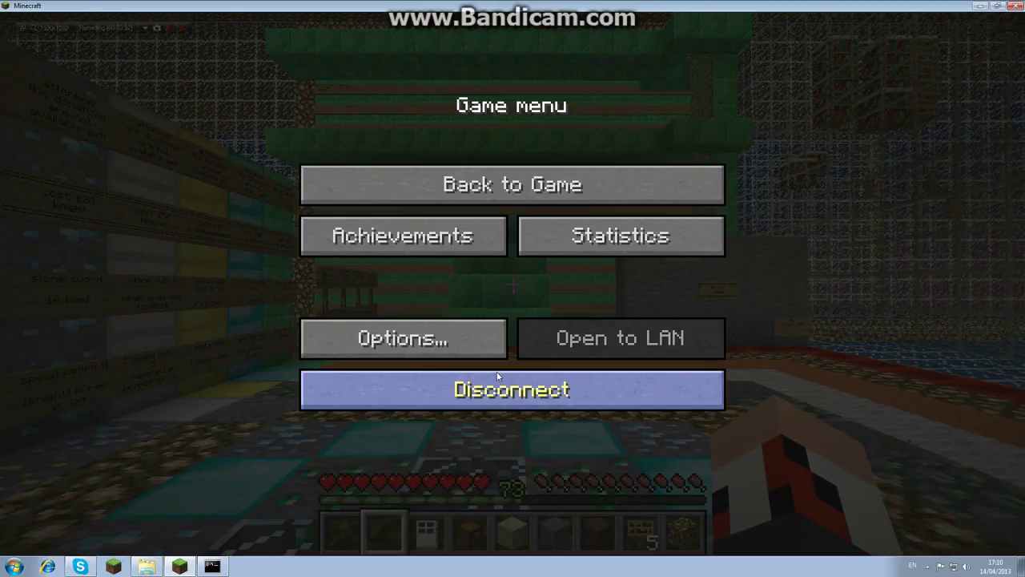
- Disconnect from the current game and rejoin the multiplayer server "My server" on localhost
left_click(500, 381)
left_click(479, 338)
scroll(489, 338, "down", 2)
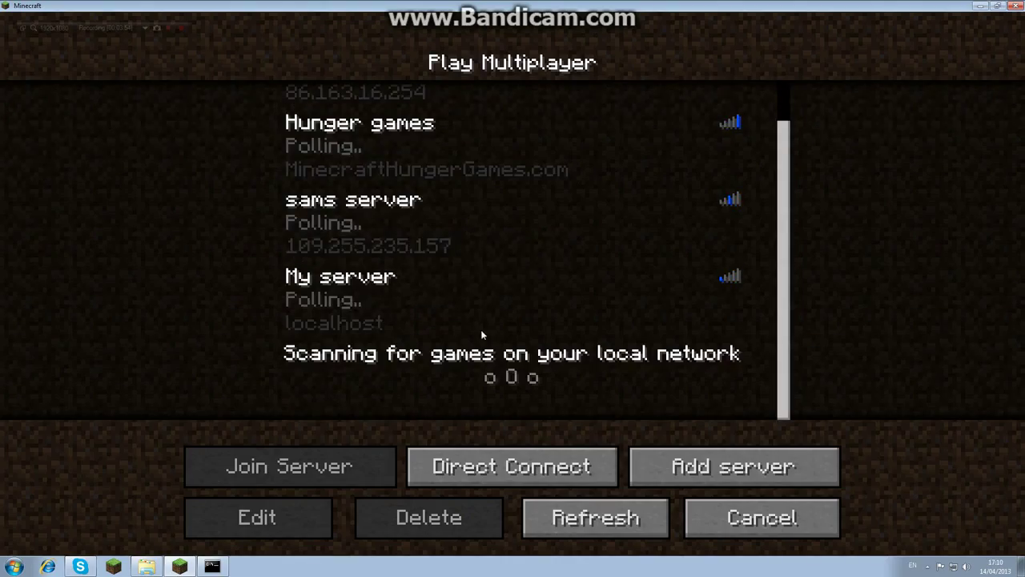
left_click(558, 333)
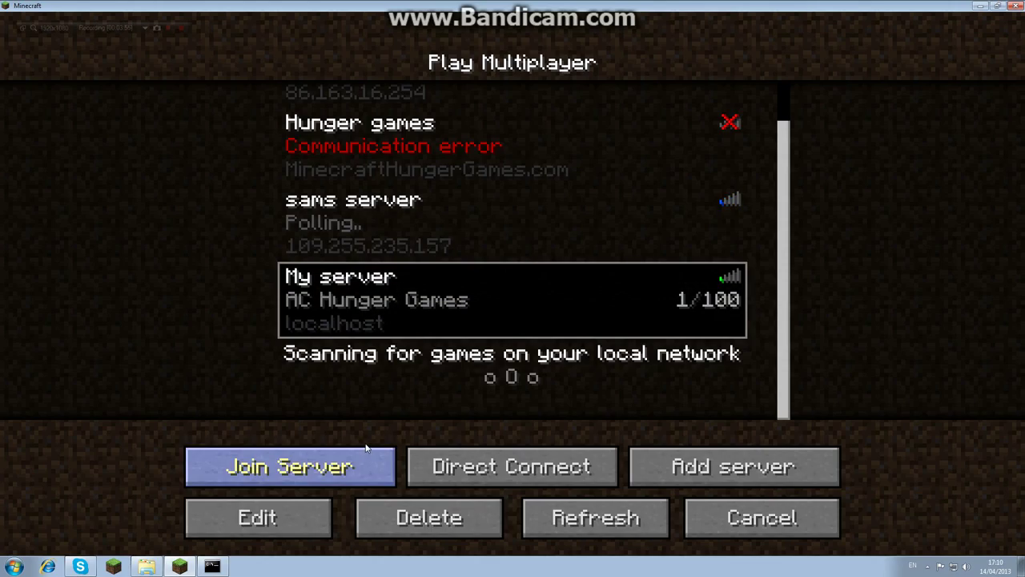
left_click(366, 447)
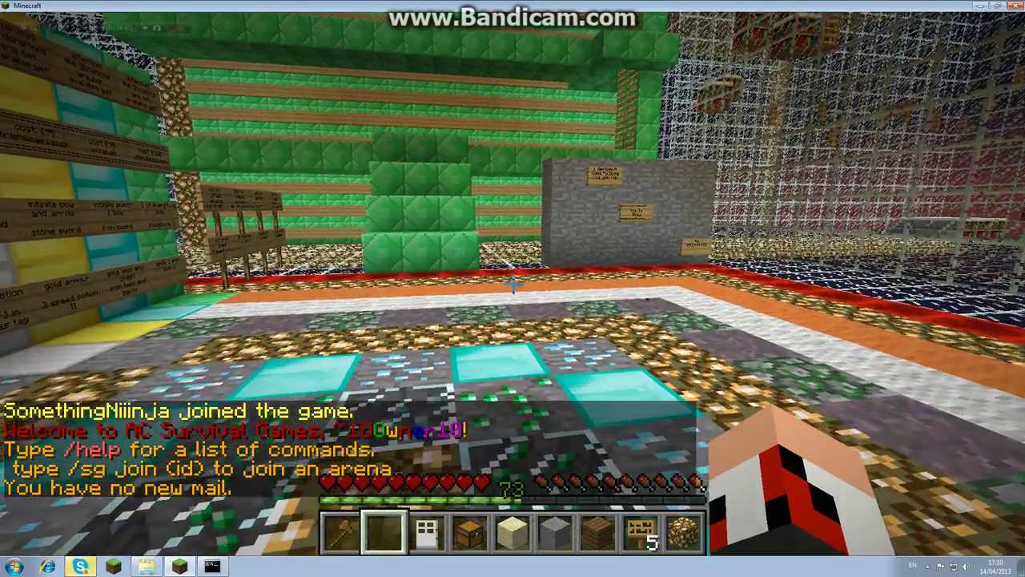
- Walk through the spawn lobby past the stone instruction wall to the signs about new plugins
key("w")
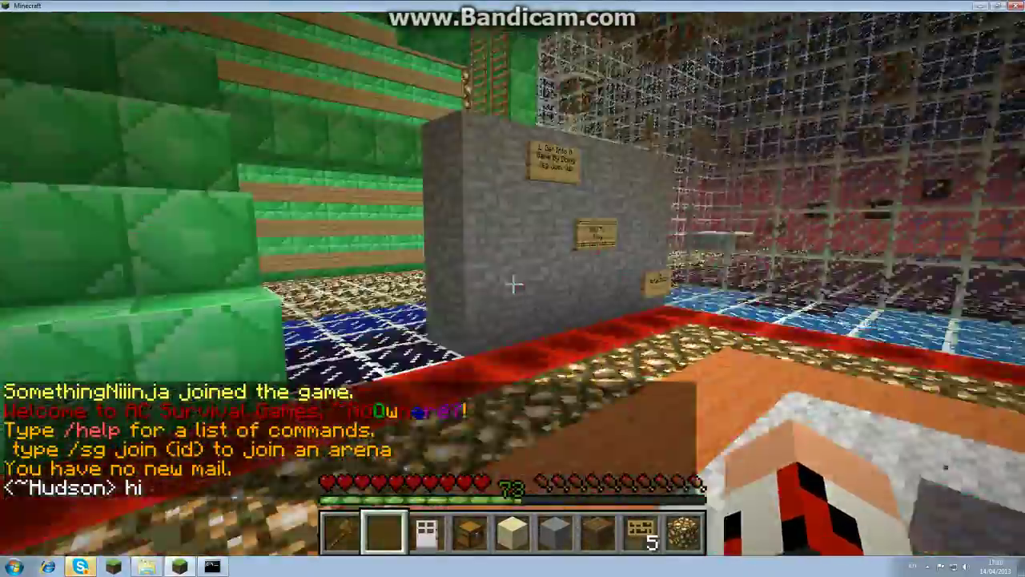
key("w")
key("w")
key("space")
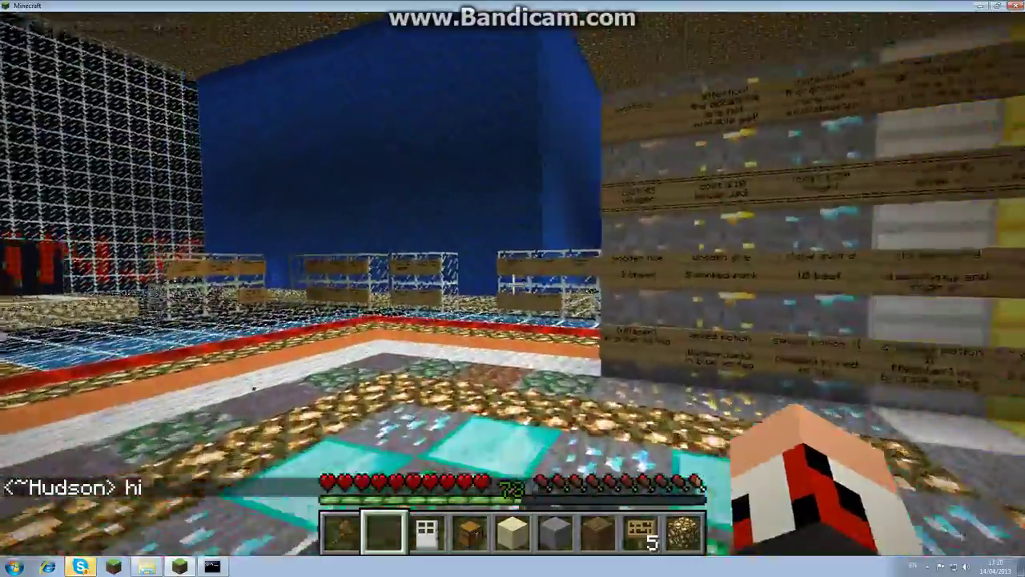
key("w")
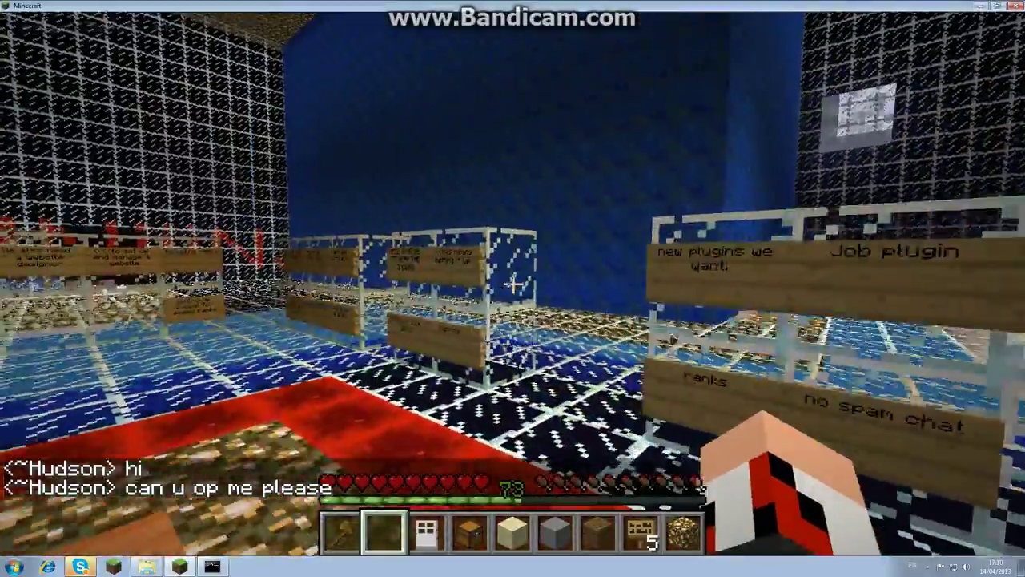
- Follow the glowstone and white wool path across the glass floor to the fenced glass structure at its end
key("w")
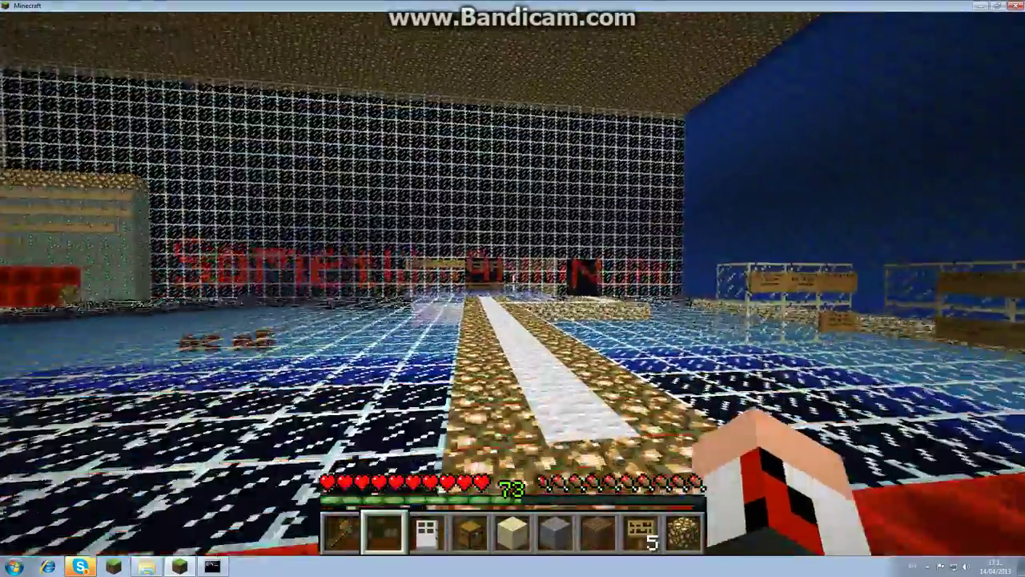
key("w")
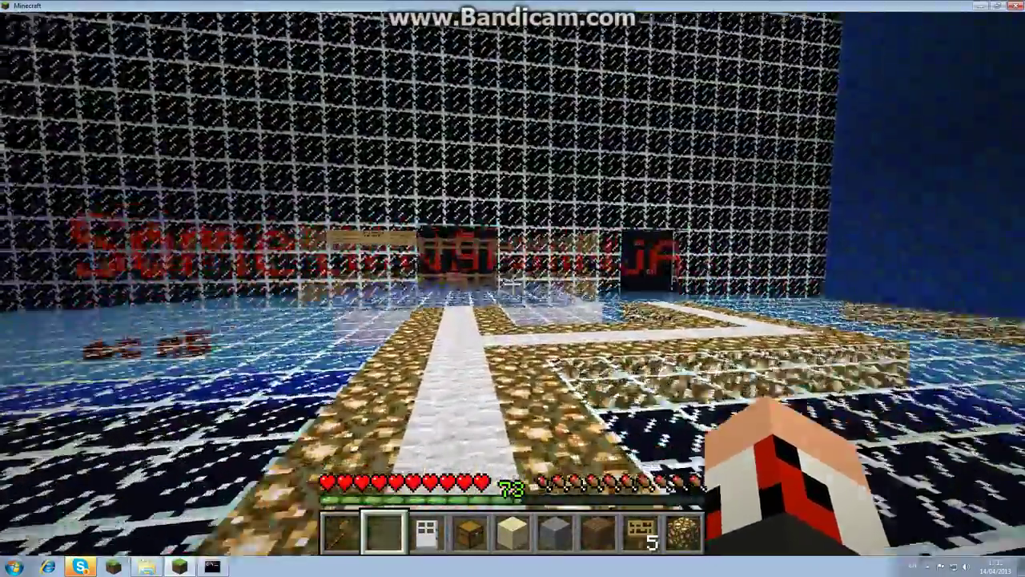
key("w")
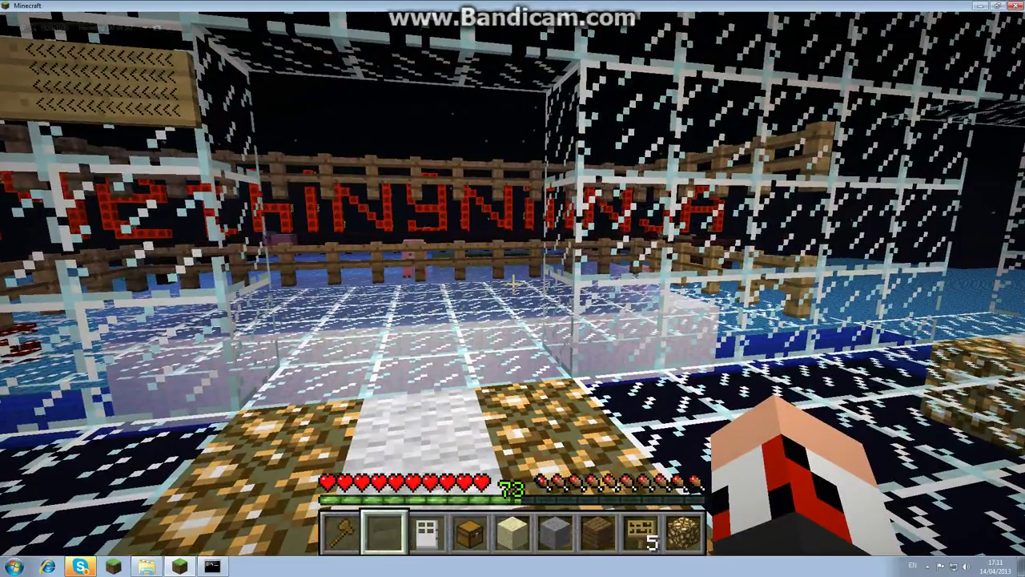